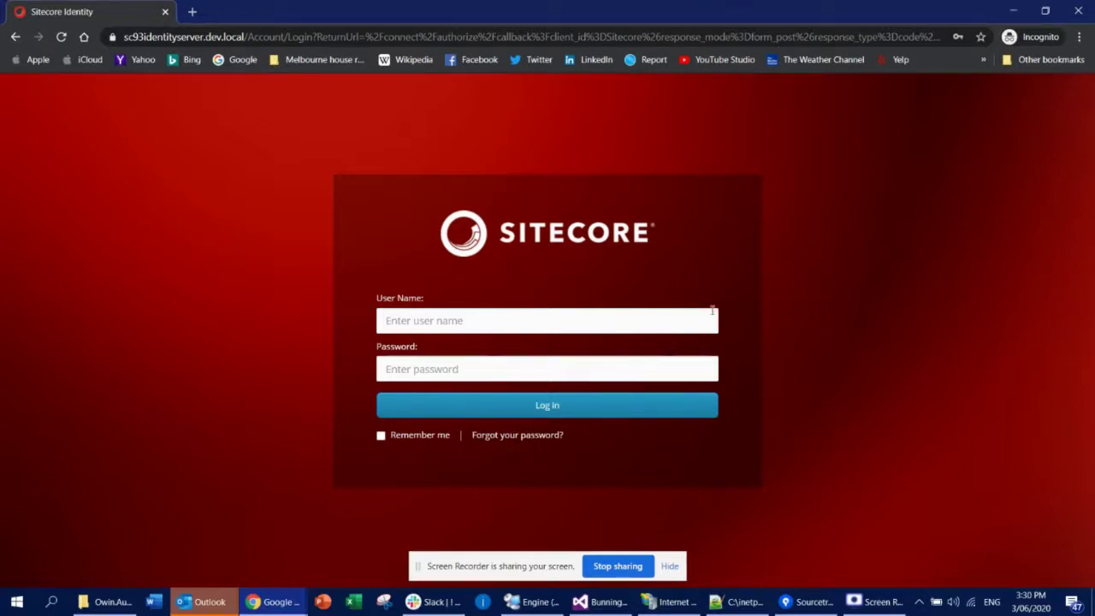
# - Load sc93sc.dev.local/sitecore and highlight the host name in the login page's address to check which server handles the login
pyautogui.moveTo(973, 474)
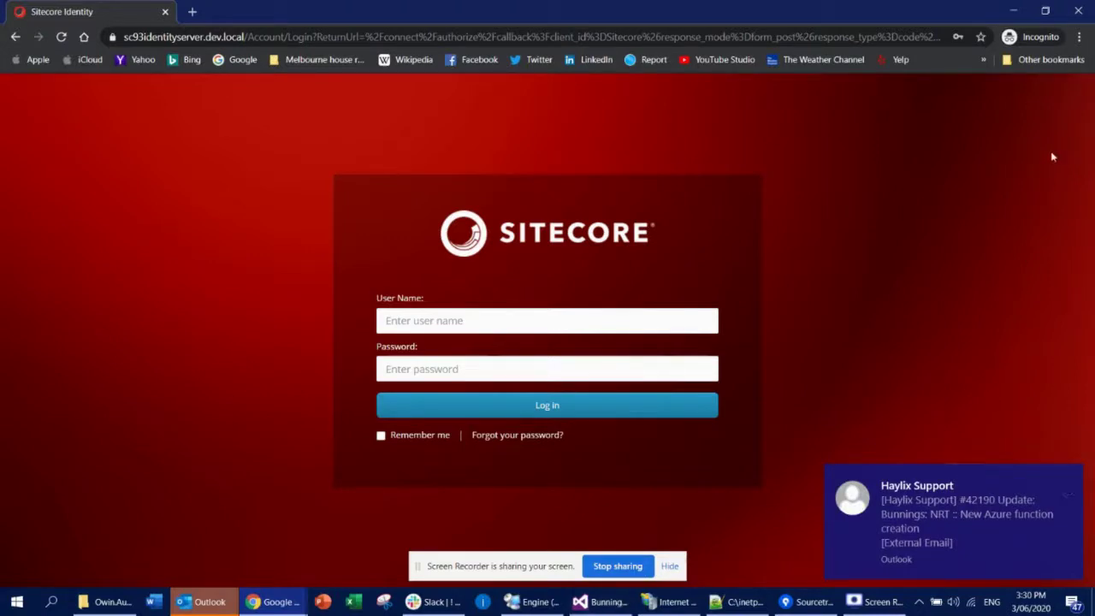
pyautogui.click(295, 35)
pyautogui.write('sc')
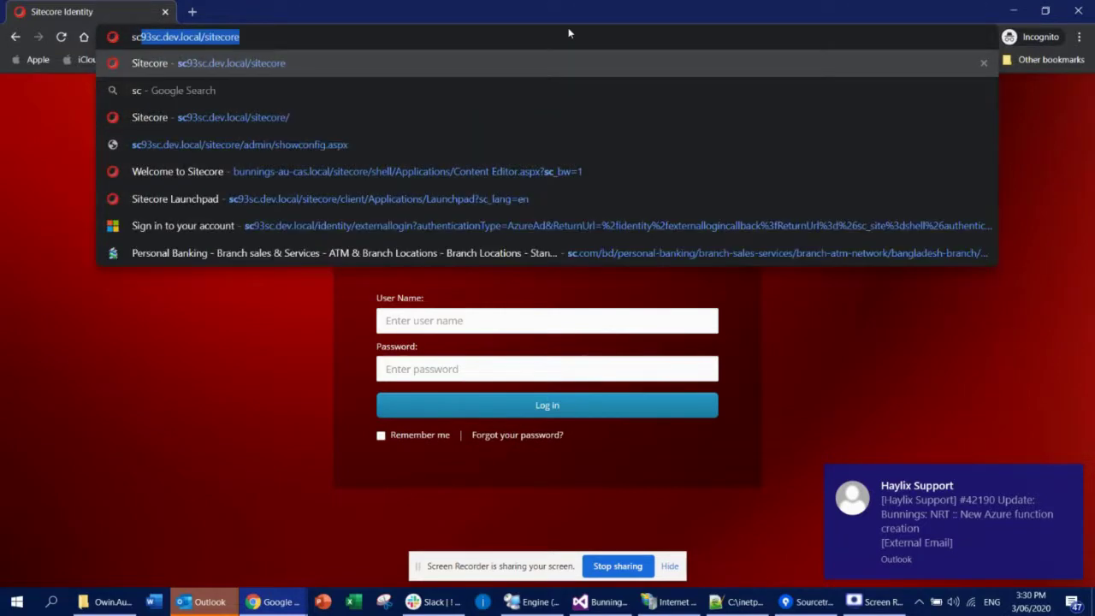
pyautogui.click(256, 36)
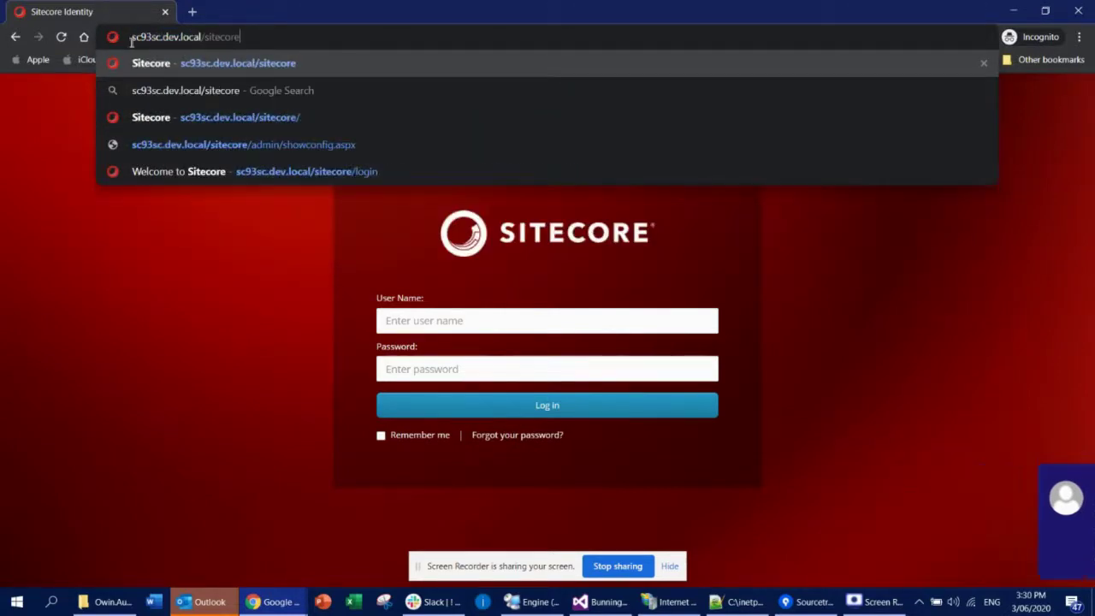
pyautogui.press('Return')
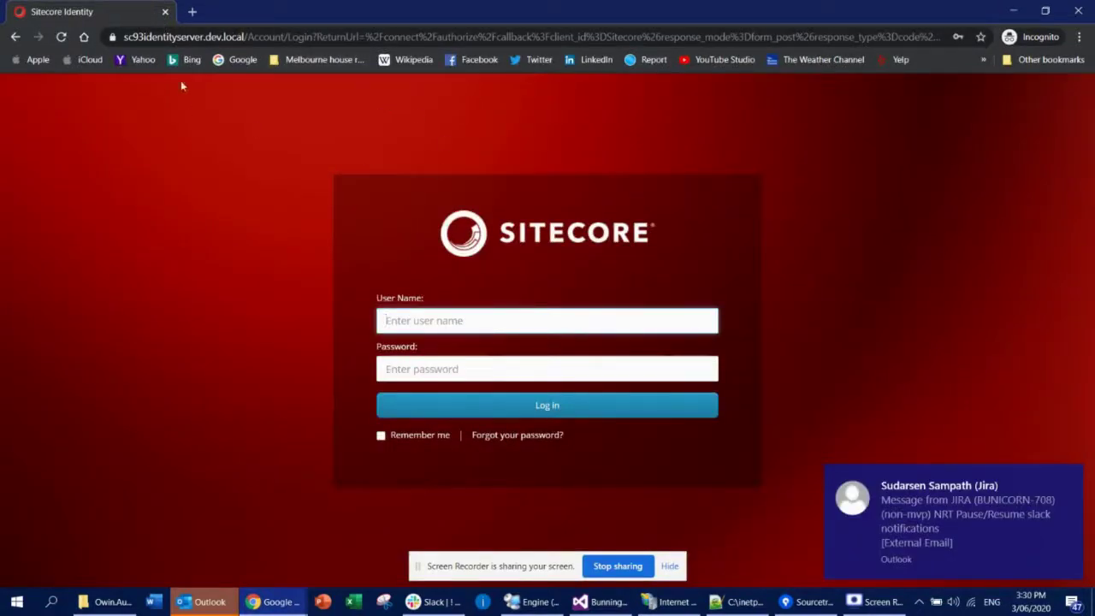
pyautogui.doubleClick(129, 36)
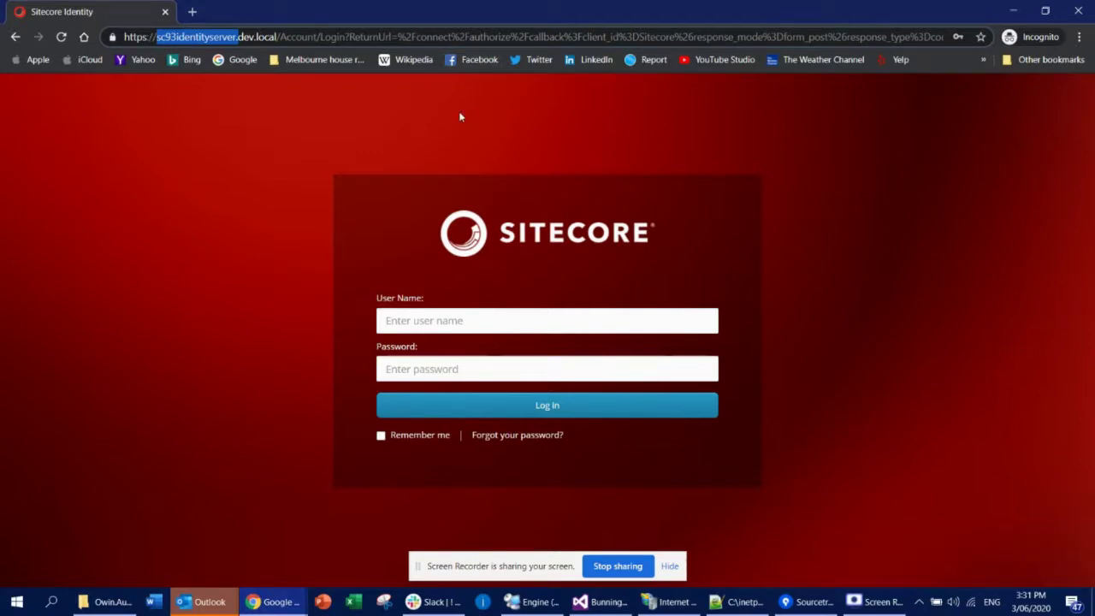
# - Disable Sitecore.Owin.Authentication.IdentityServer.config in the site's Owin.Authentication.IdentityServer folder by appending .disabled to its file name
pyautogui.moveTo(106, 601)
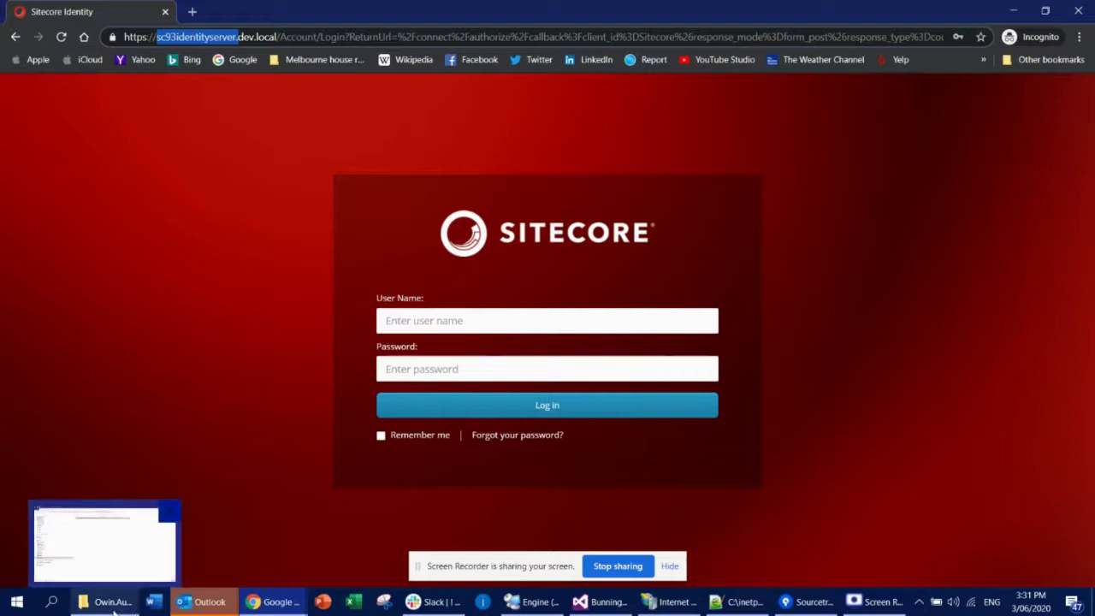
pyautogui.click(106, 572)
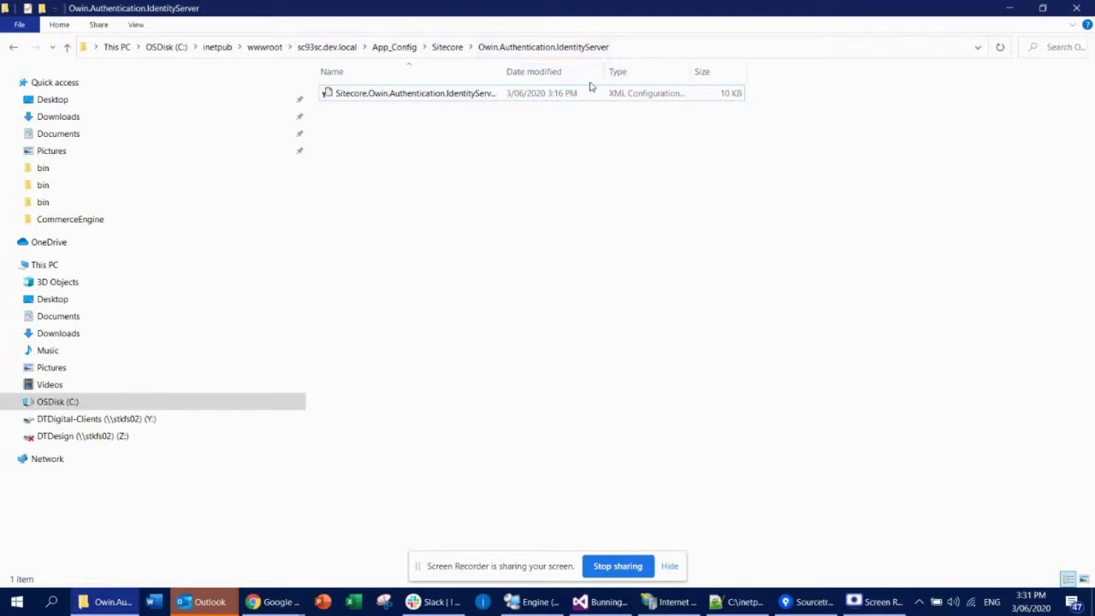
pyautogui.click(422, 97)
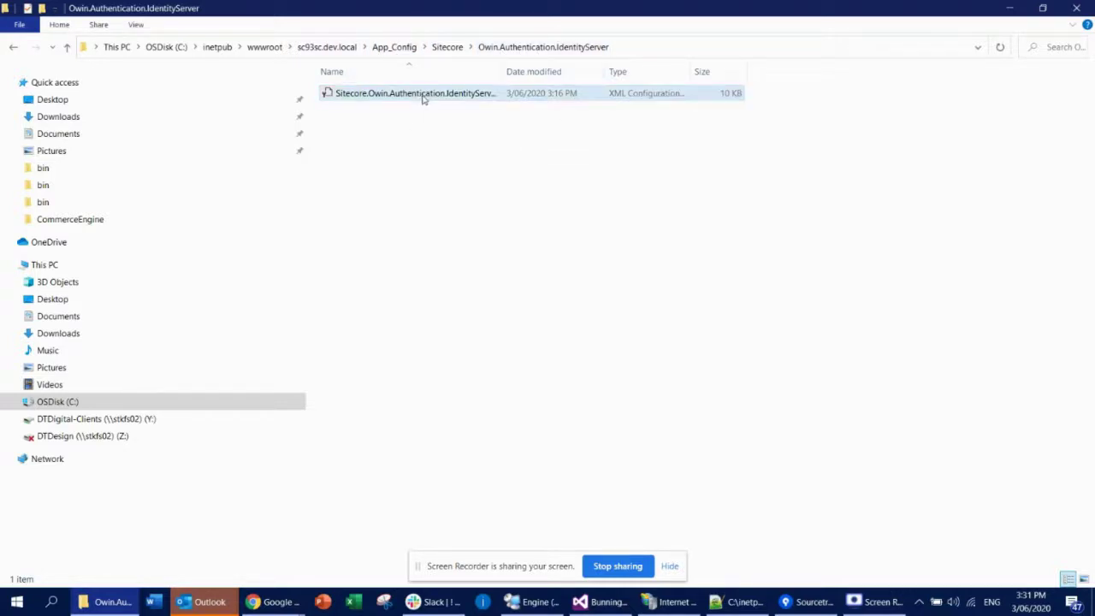
pyautogui.click(479, 97)
pyautogui.rightClick(479, 98)
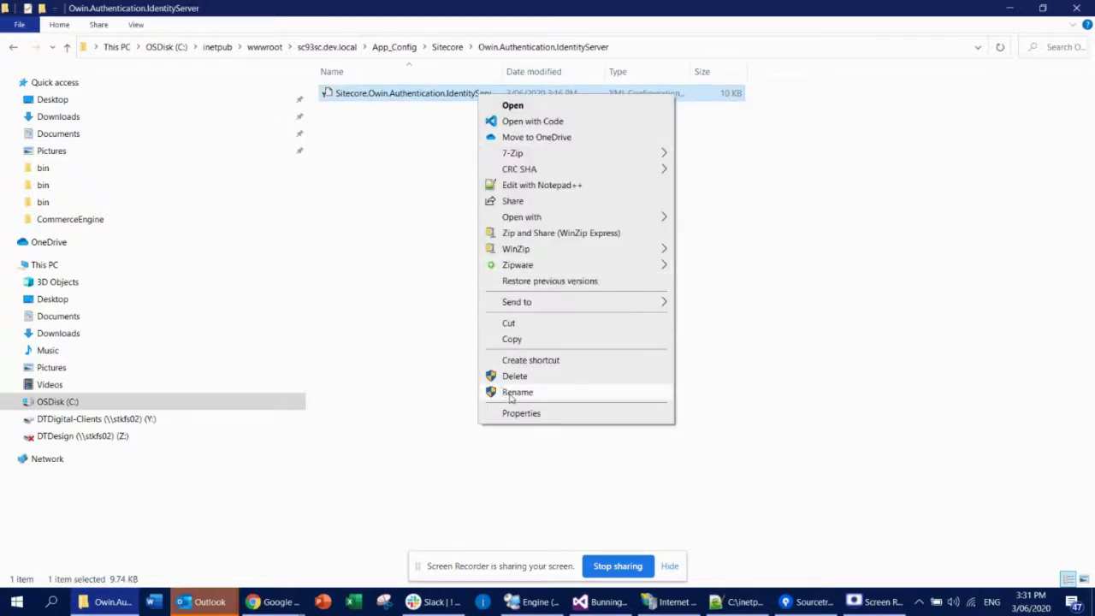
pyautogui.click(513, 391)
pyautogui.click(534, 93)
pyautogui.write('.')
pyautogui.write('disabled')
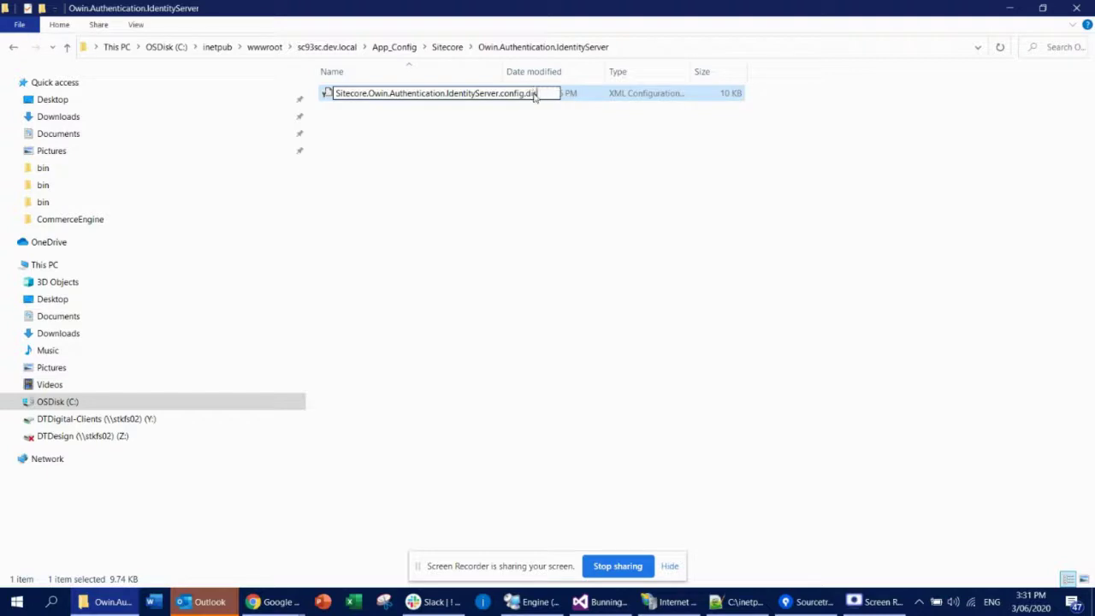
pyautogui.press('Return')
pyautogui.press('Return')
# - Load sc93sc.dev.local/sitecore in the incognito Chrome window again and check the address of the login page
pyautogui.moveTo(256, 604)
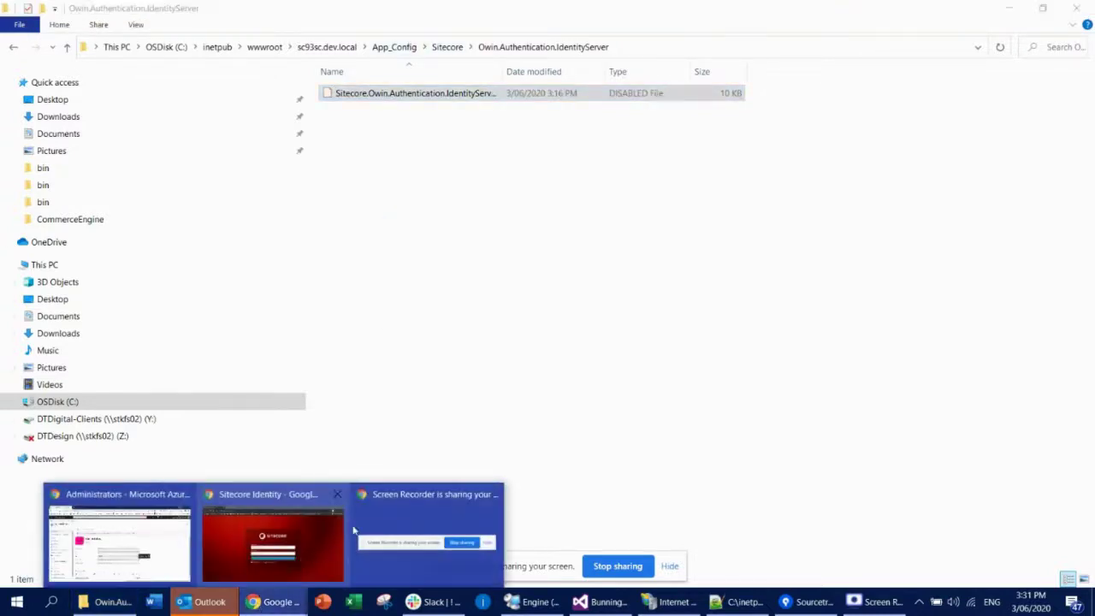
pyautogui.click(307, 525)
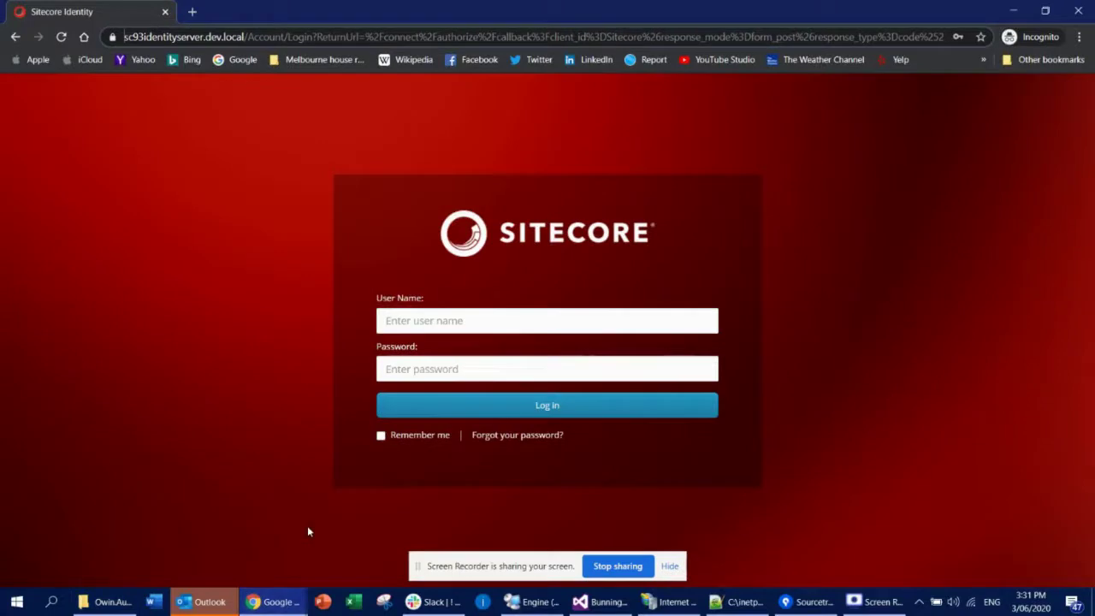
pyautogui.click(501, 44)
pyautogui.write('sc')
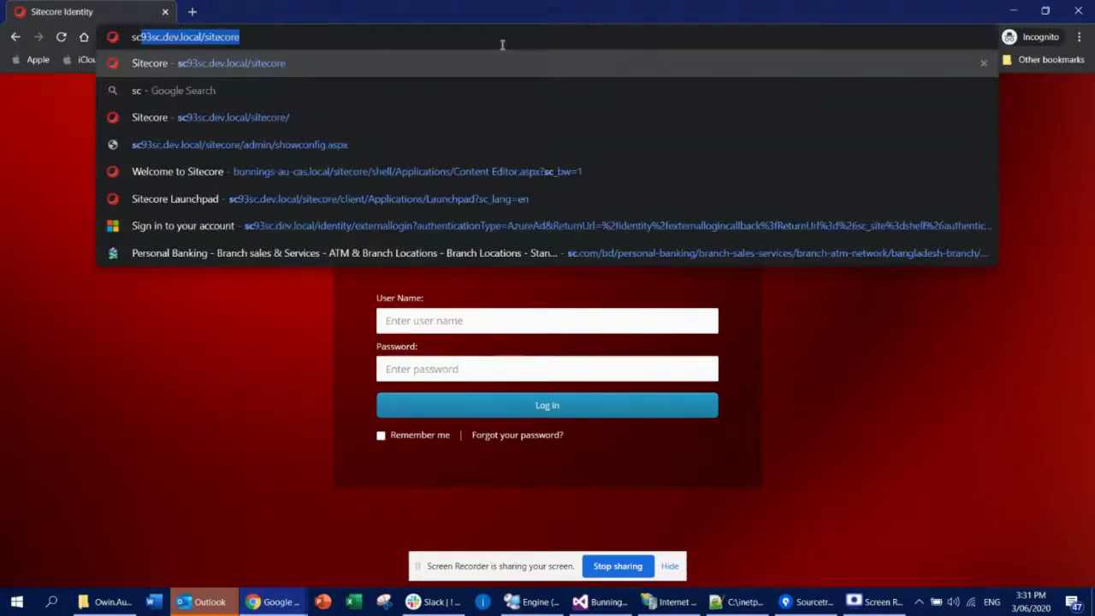
pyautogui.press('Return')
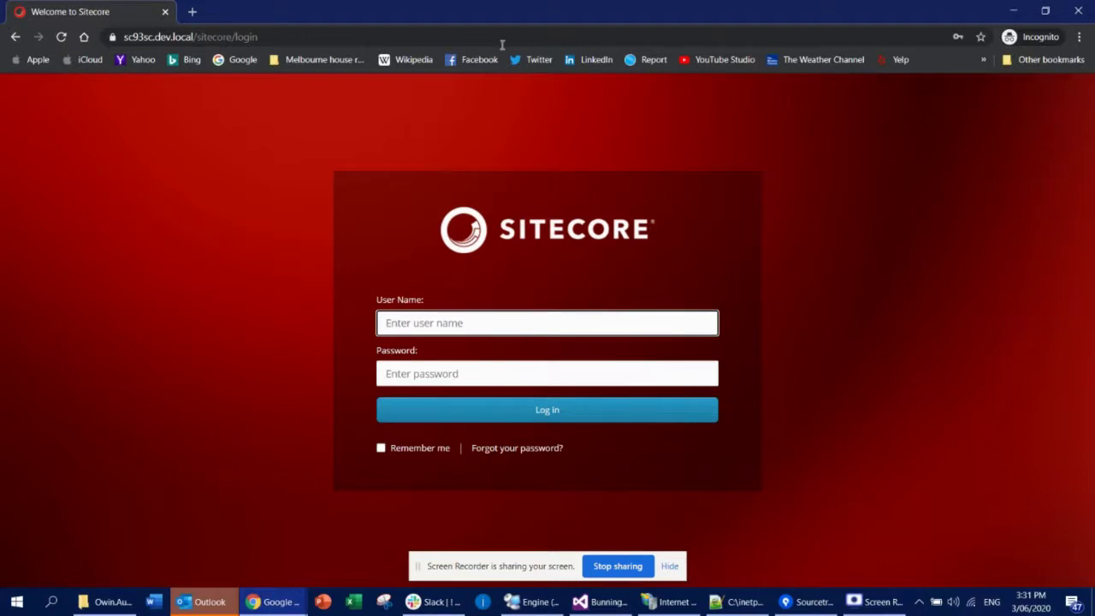
pyautogui.click(285, 37)
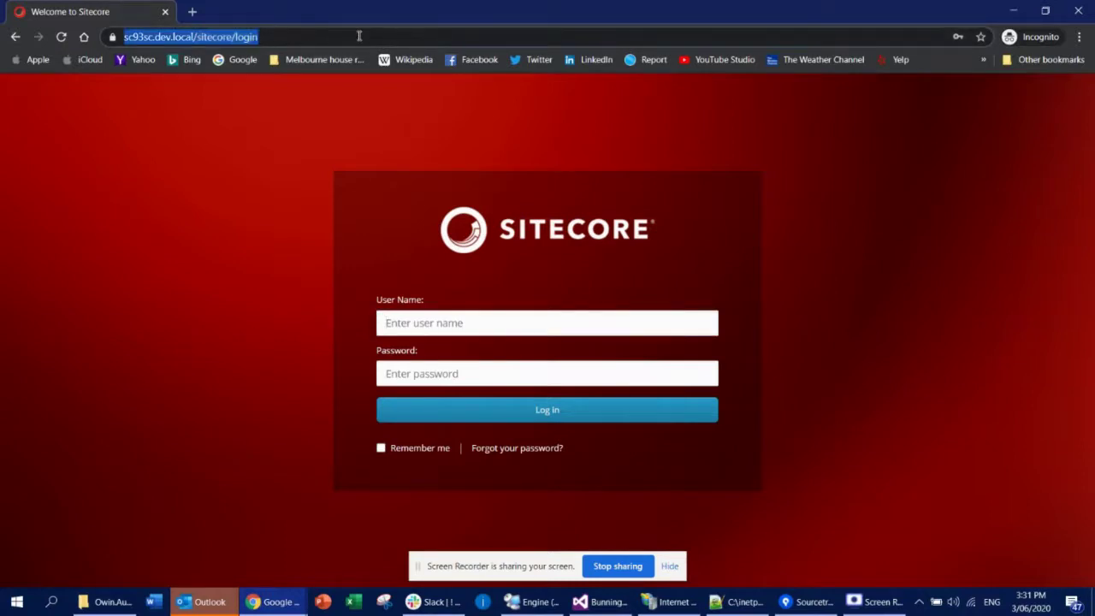
pyautogui.click(430, 315)
pyautogui.click(834, 220)
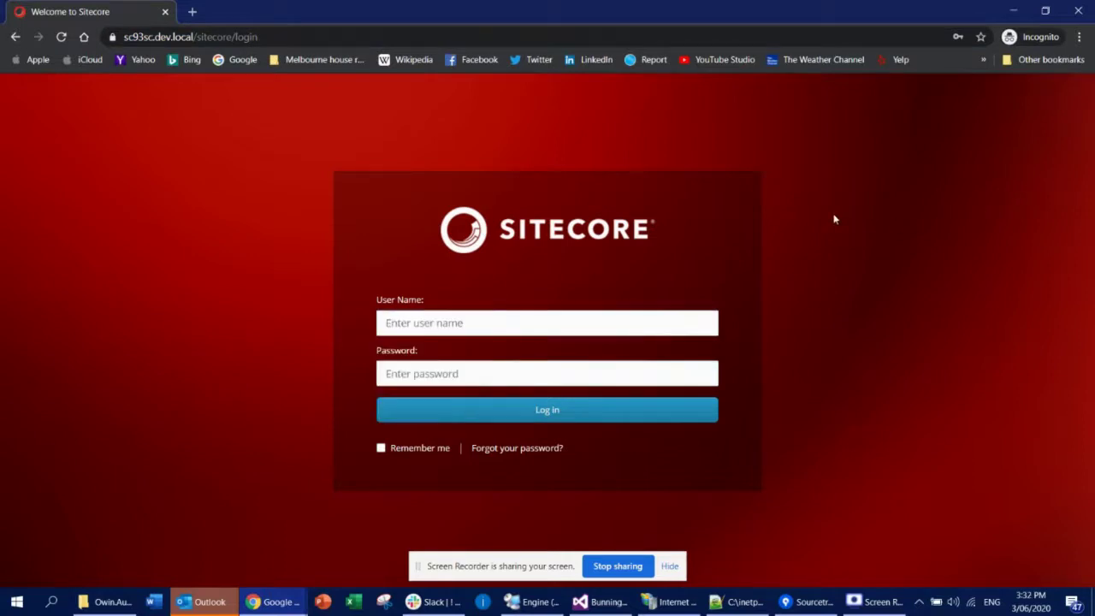
# - Rename the disabled file in File Explorer back to Sitecore.Owin.Authentication.IdentityServer.config, granting administrator permission for the change
pyautogui.click(101, 603)
pyautogui.press('F2')
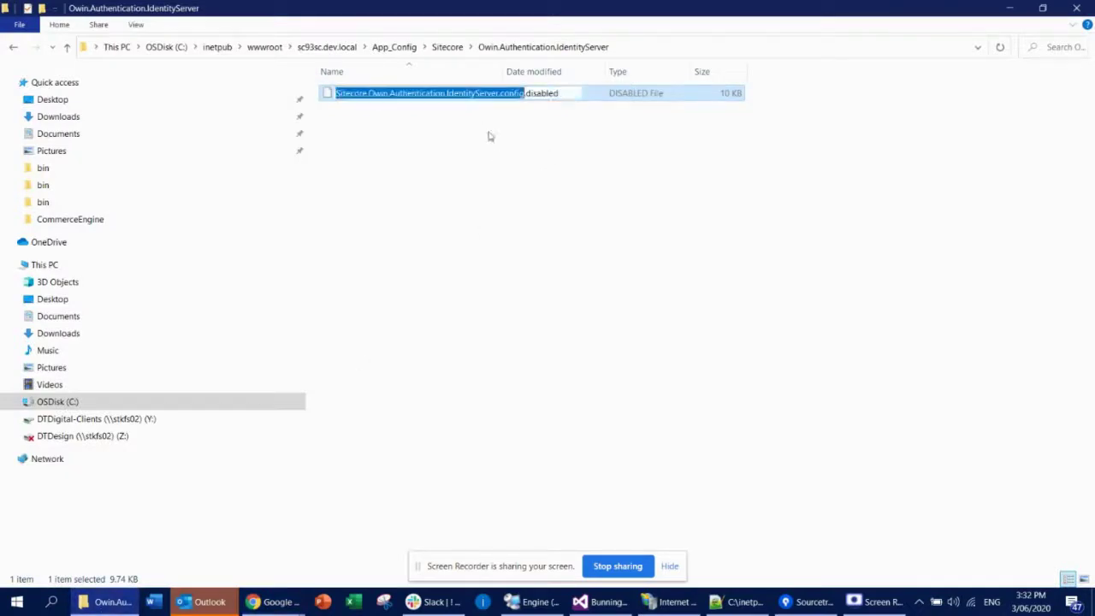
pyautogui.click(554, 92)
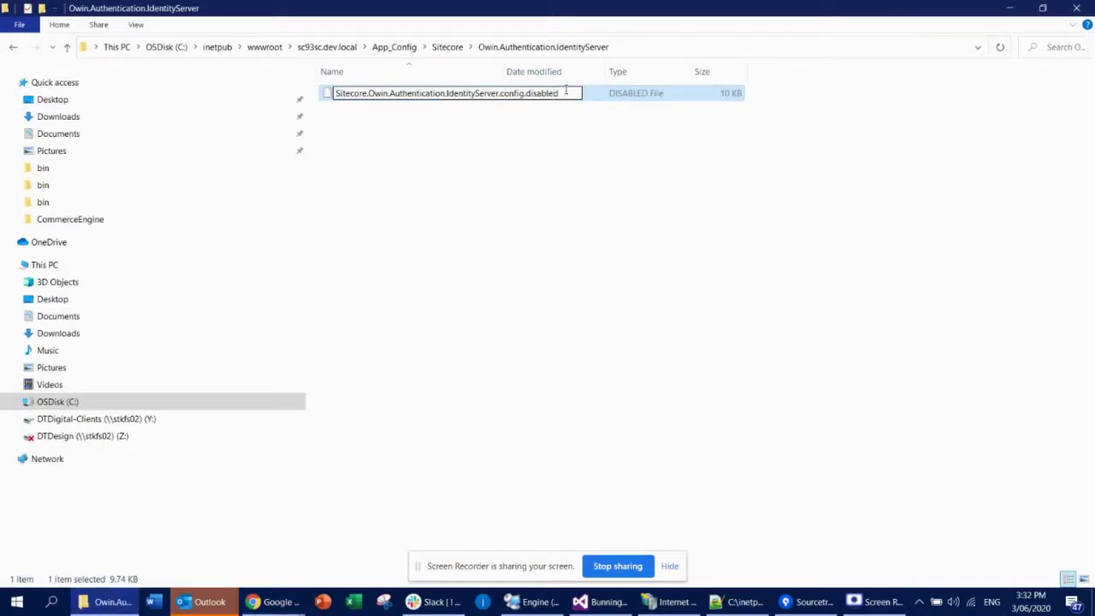
pyautogui.hotkey('ctrl', 'a')
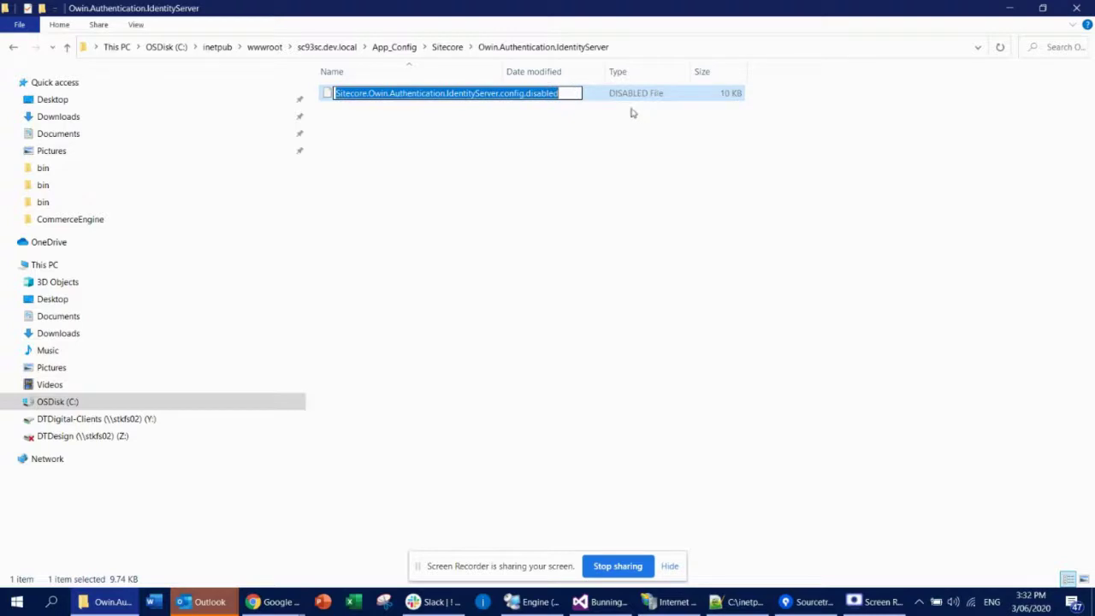
pyautogui.press('End')
pyautogui.press('BackSpace')
pyautogui.press('BackSpace')
pyautogui.press('BackSpace')
pyautogui.press('BackSpace')
pyautogui.press('BackSpace')
pyautogui.press('BackSpace')
pyautogui.press('BackSpace')
pyautogui.press('BackSpace')
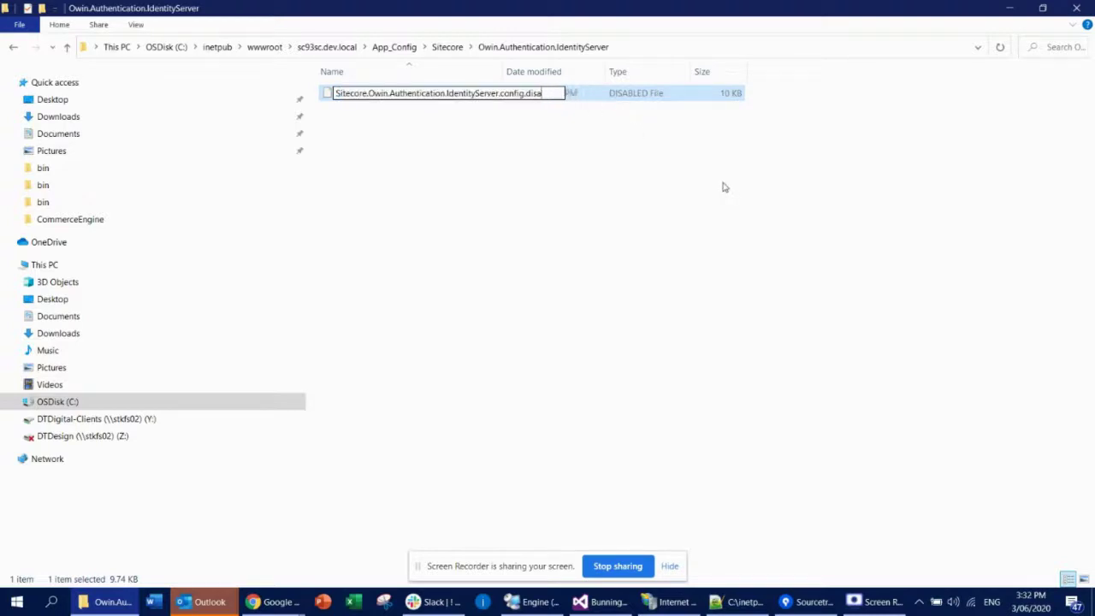
pyautogui.press('BackSpace')
pyautogui.press('Return')
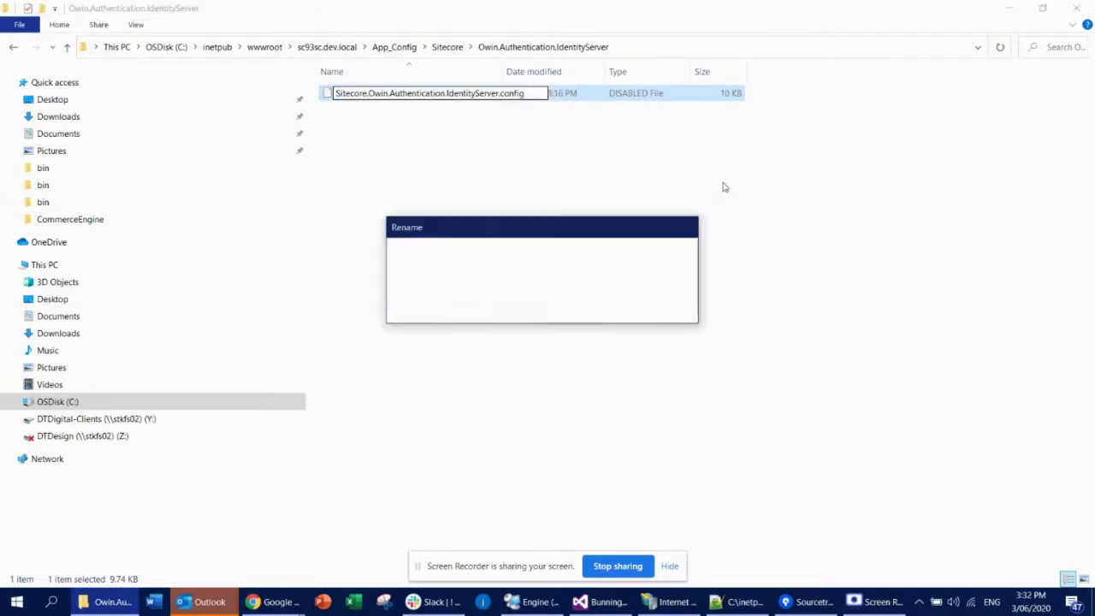
pyautogui.click(625, 312)
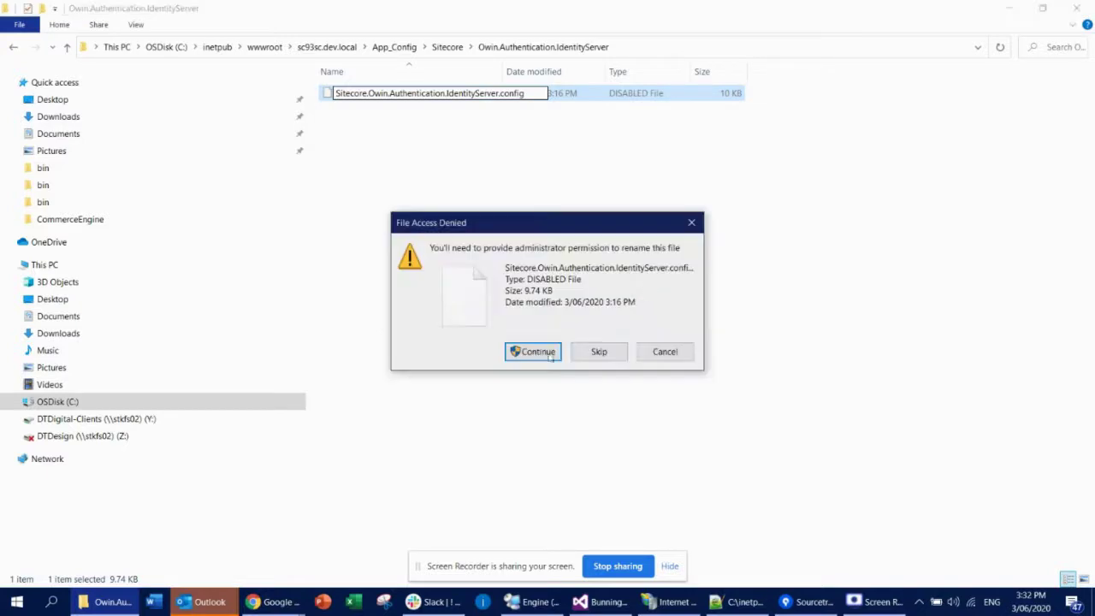
pyautogui.click(551, 353)
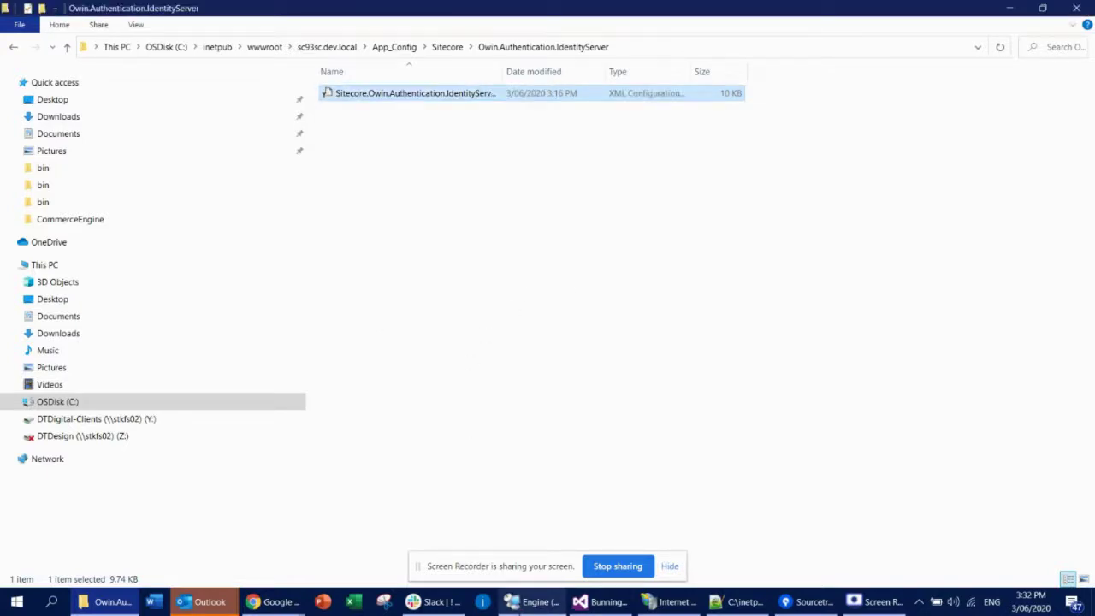
# - Reload sc93sc.dev.local/sitecore/login in the incognito Chrome window to check which login page it leads to
pyautogui.moveTo(275, 601)
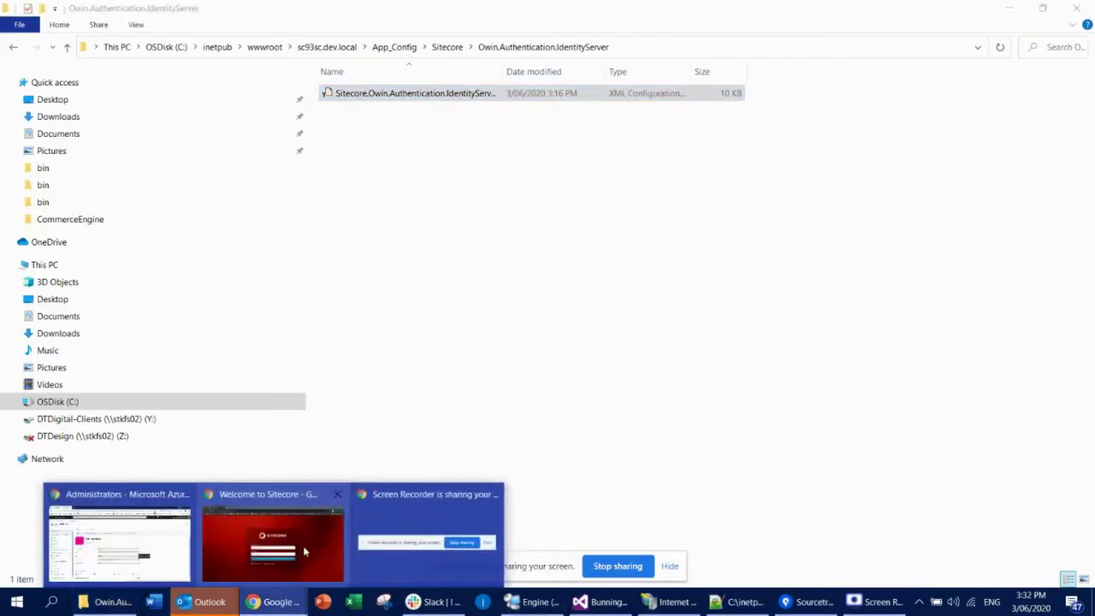
pyautogui.click(278, 547)
pyautogui.click(281, 36)
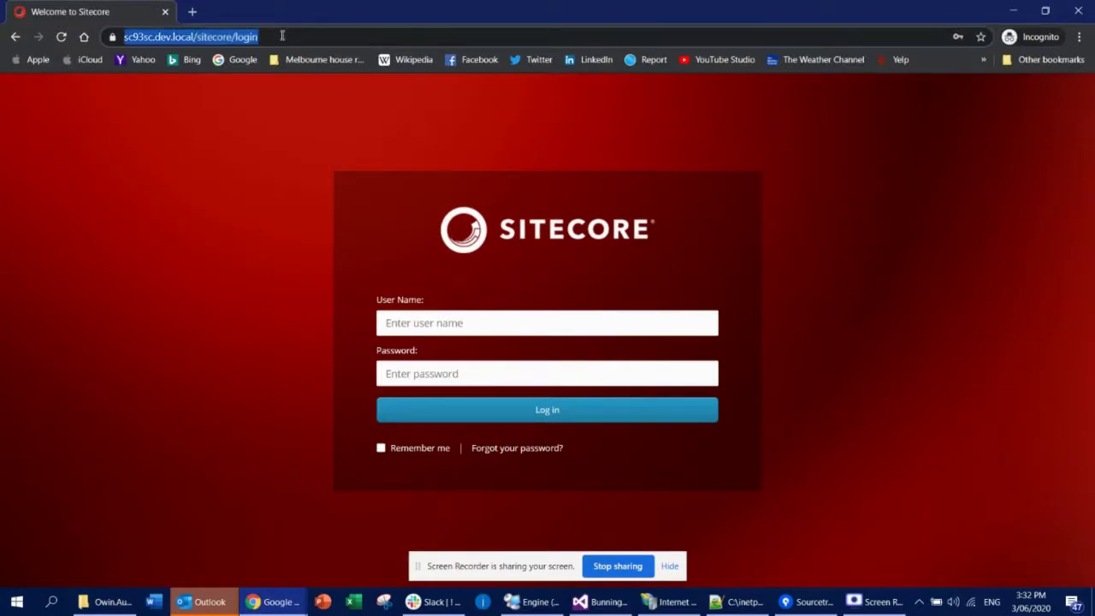
pyautogui.press('Return')
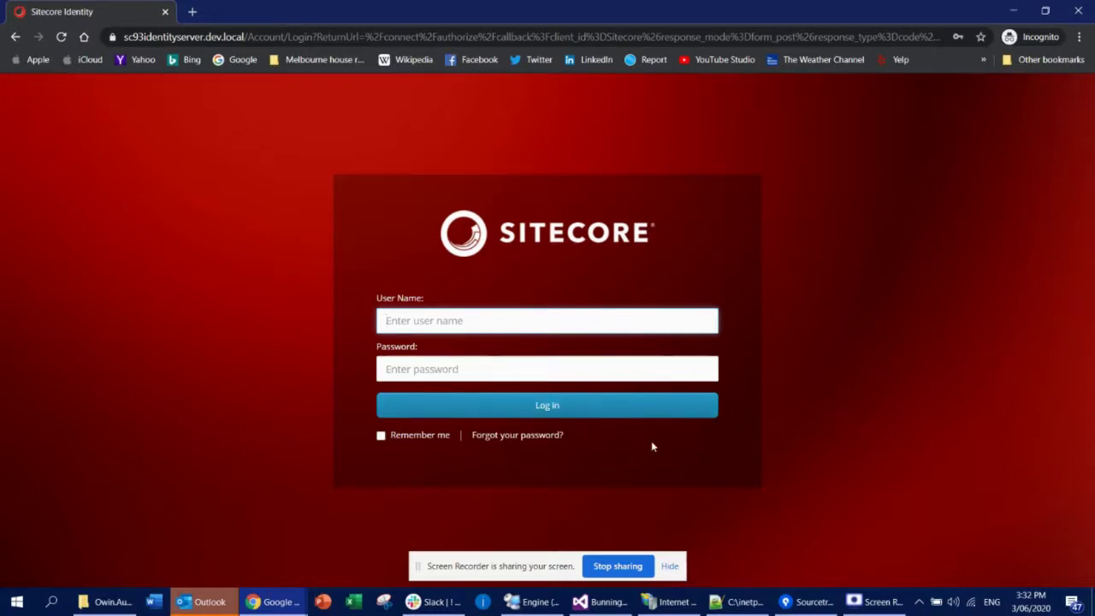
# - Explore the sc93identityserver.dev.local site's folder from IIS Manager and maximize its File Explorer window
pyautogui.click(107, 601)
pyautogui.click(567, 206)
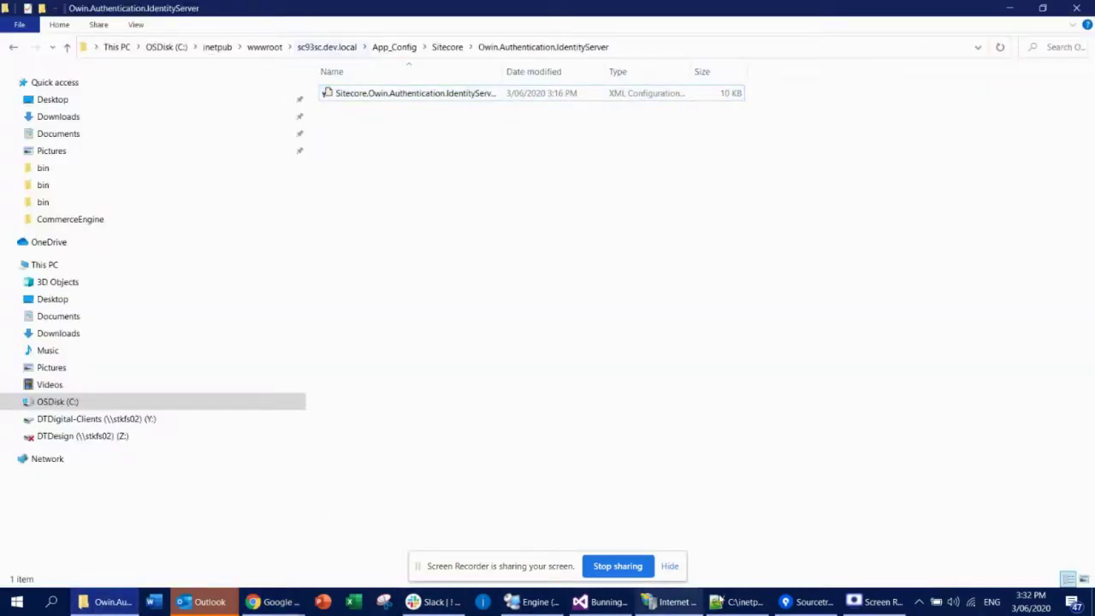
pyautogui.click(676, 601)
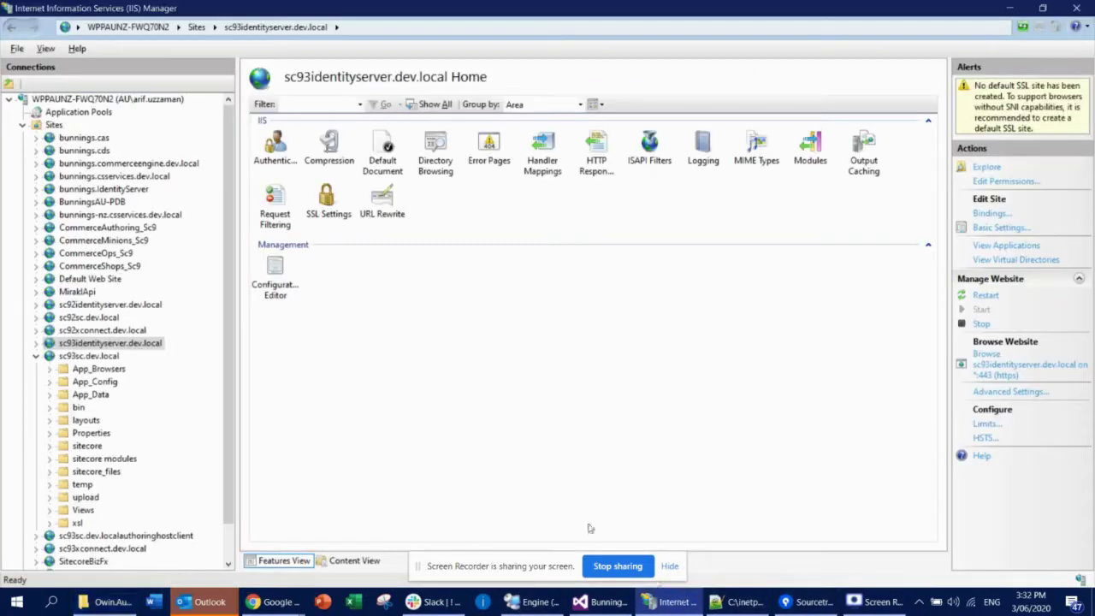
pyautogui.rightClick(118, 345)
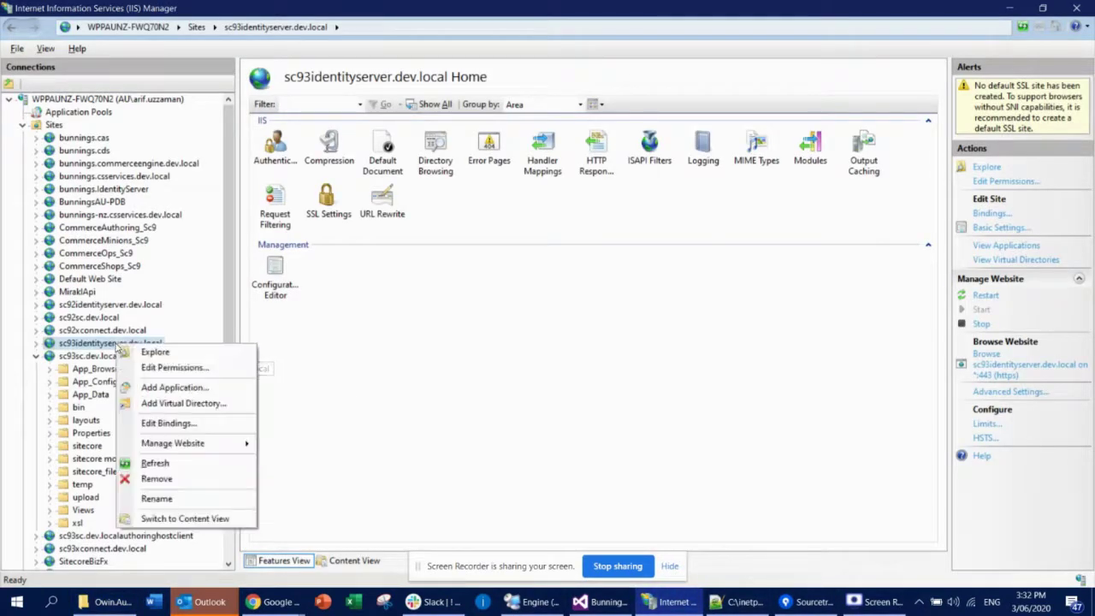
pyautogui.click(147, 354)
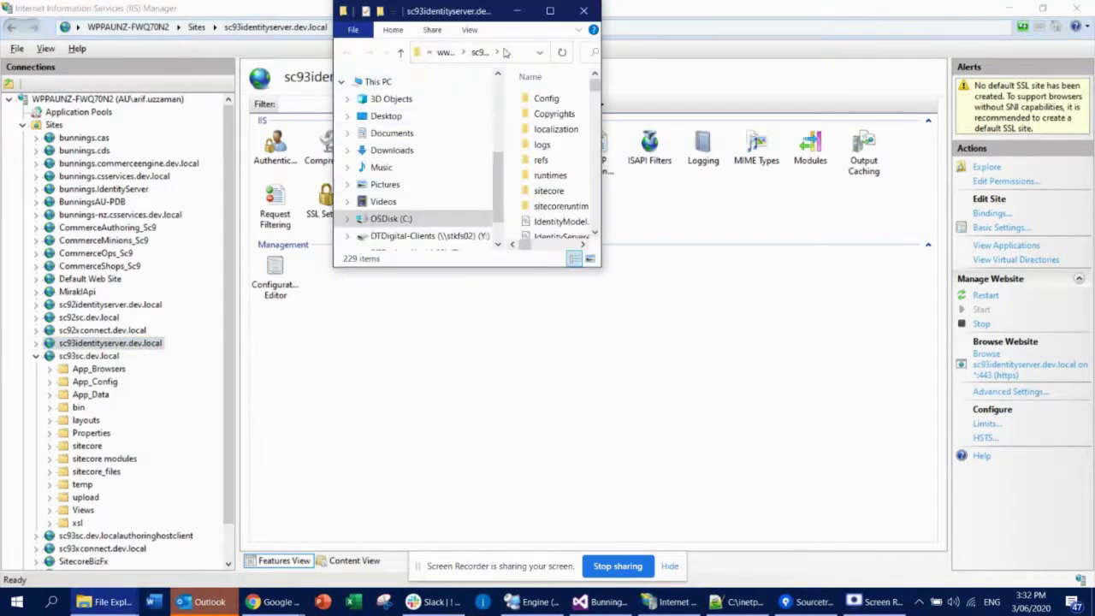
pyautogui.click(550, 10)
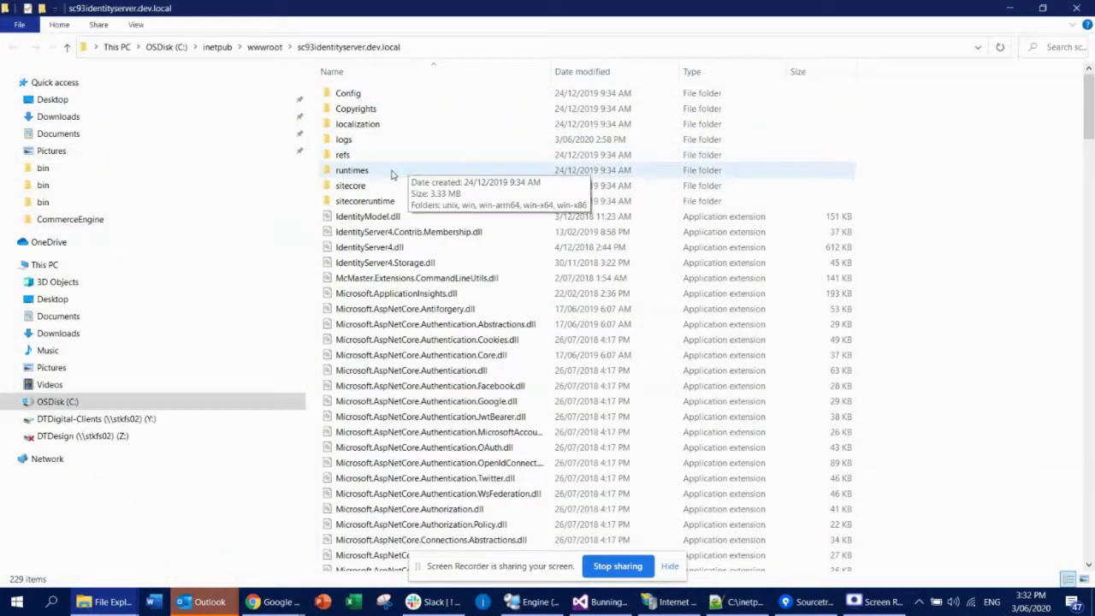
# - Go to the Config folder of Sitecore.Plugin.IdentityProvider.AzureAd within the sitecore folder and open readme.txt
pyautogui.doubleClick(351, 186)
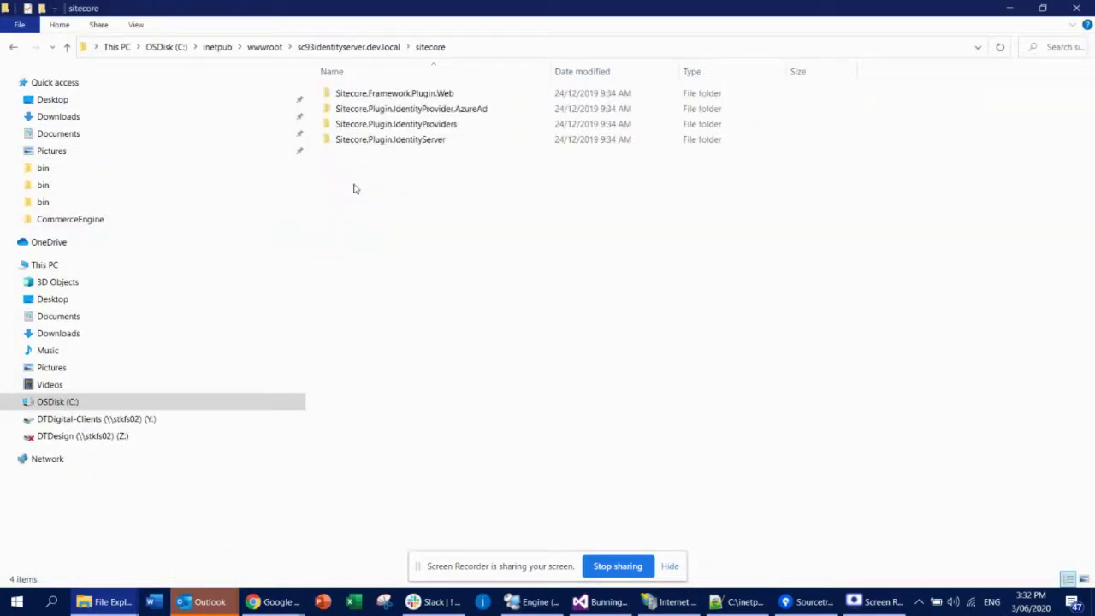
pyautogui.doubleClick(454, 112)
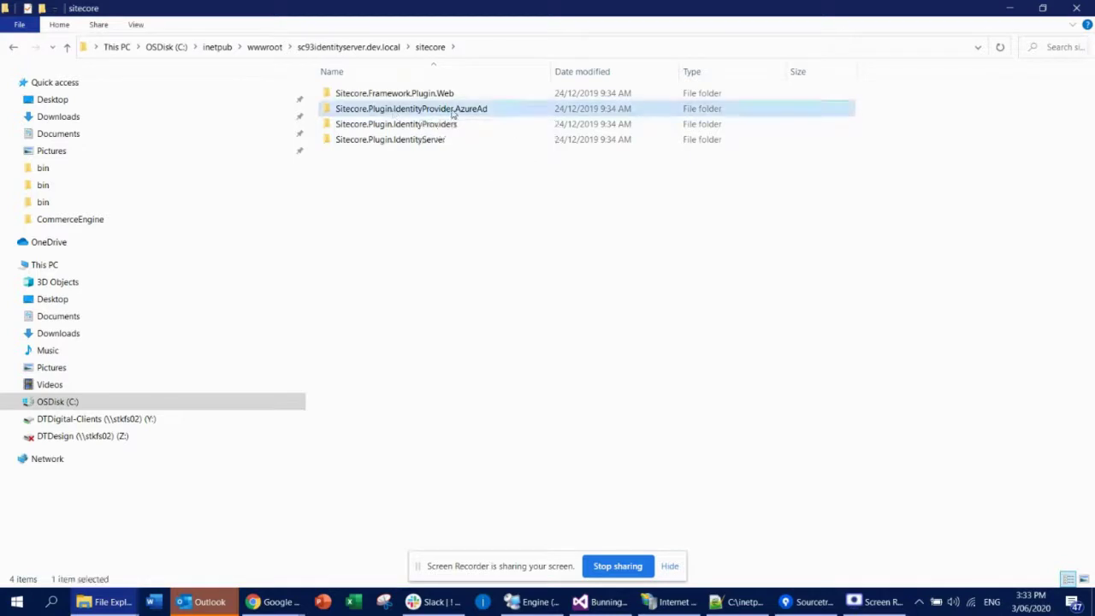
pyautogui.doubleClick(347, 96)
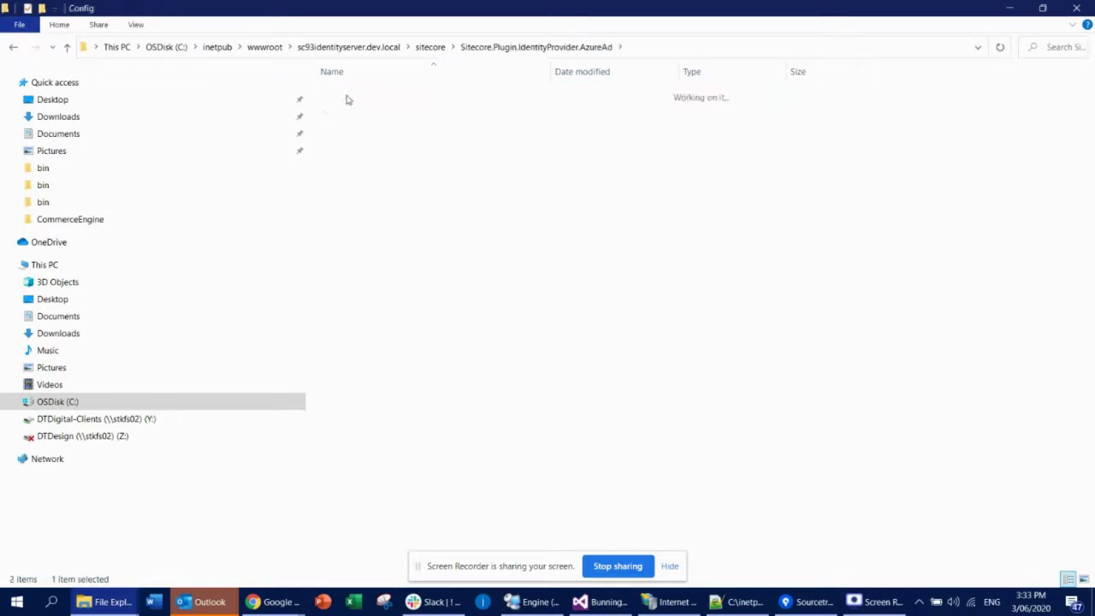
pyautogui.doubleClick(346, 96)
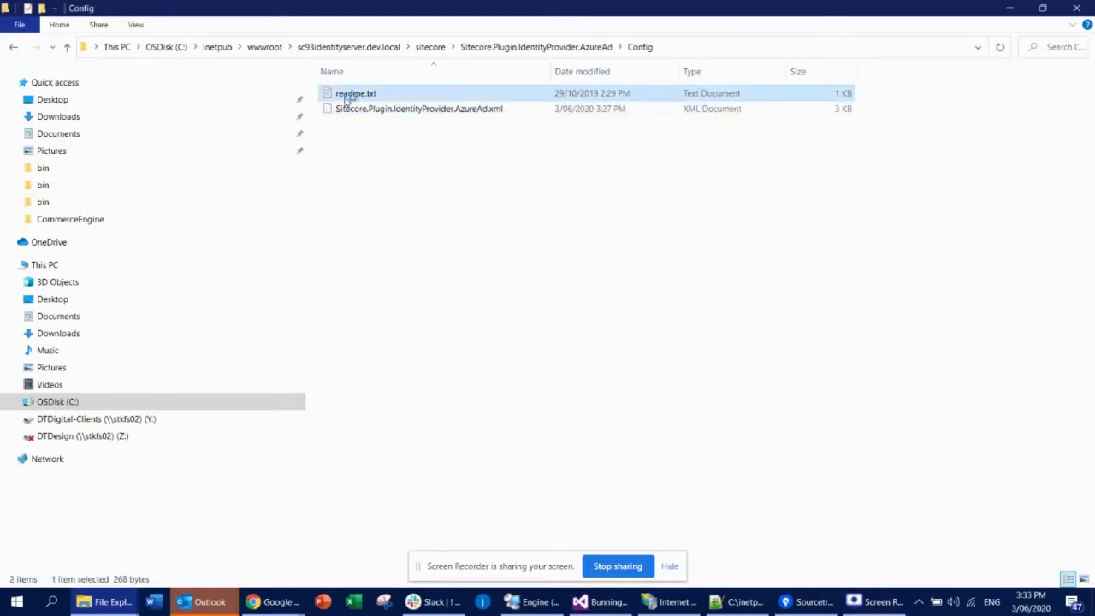
# - Read and close readme.txt, and open Sitecore.Plugin.IdentityProvider.AzureAd.xml from the same Config folder in Notepad++
pyautogui.moveTo(490, 381); pyautogui.dragTo(483, 255)
pyautogui.moveTo(956, 263); pyautogui.dragTo(802, 264)
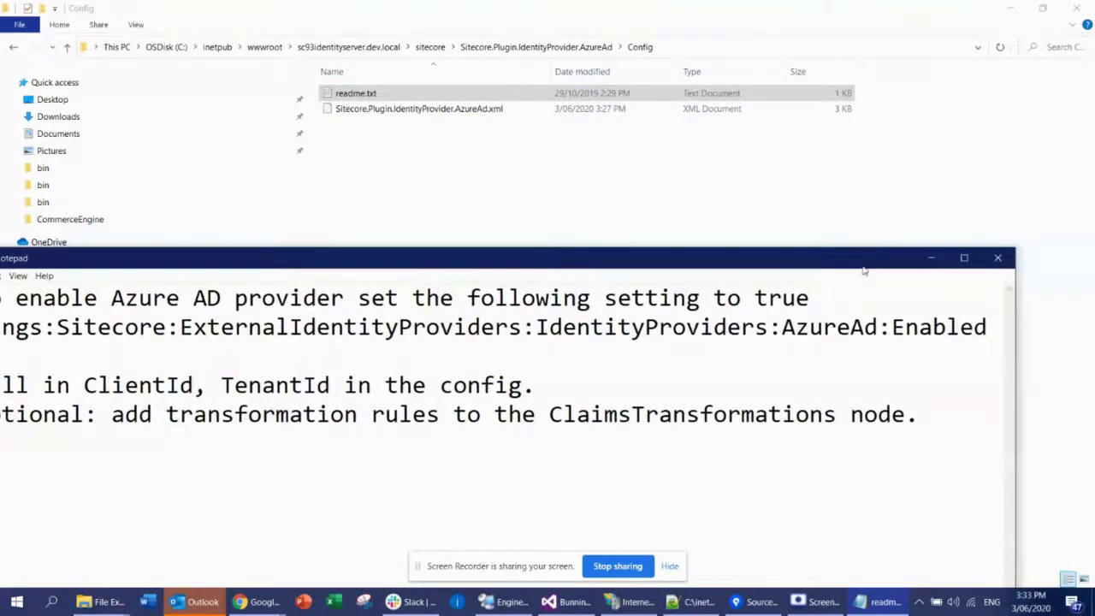
pyautogui.click(996, 256)
pyautogui.rightClick(466, 117)
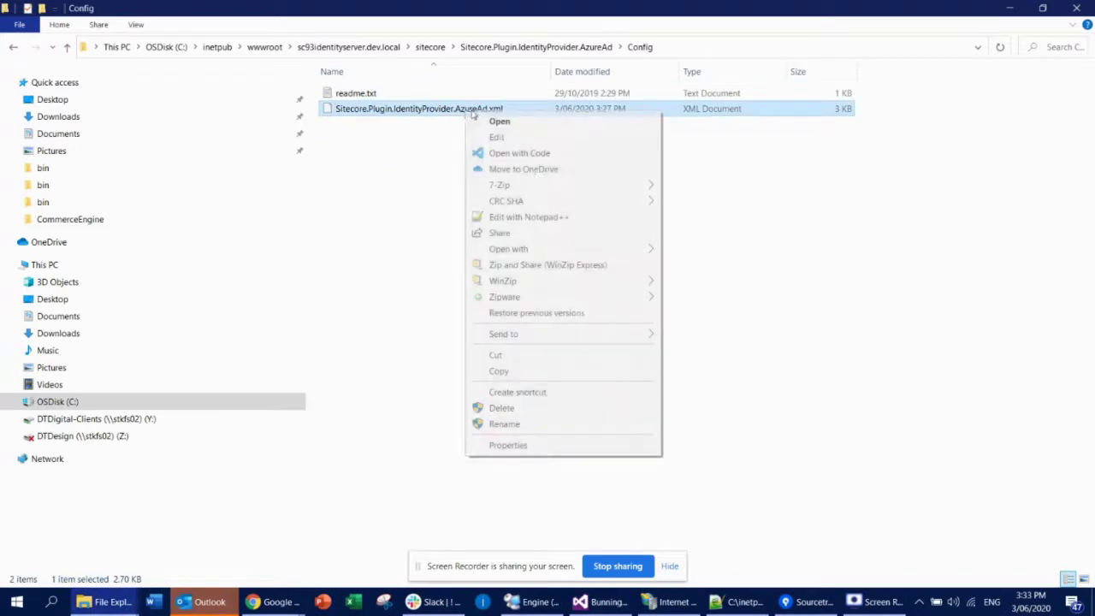
pyautogui.click(534, 216)
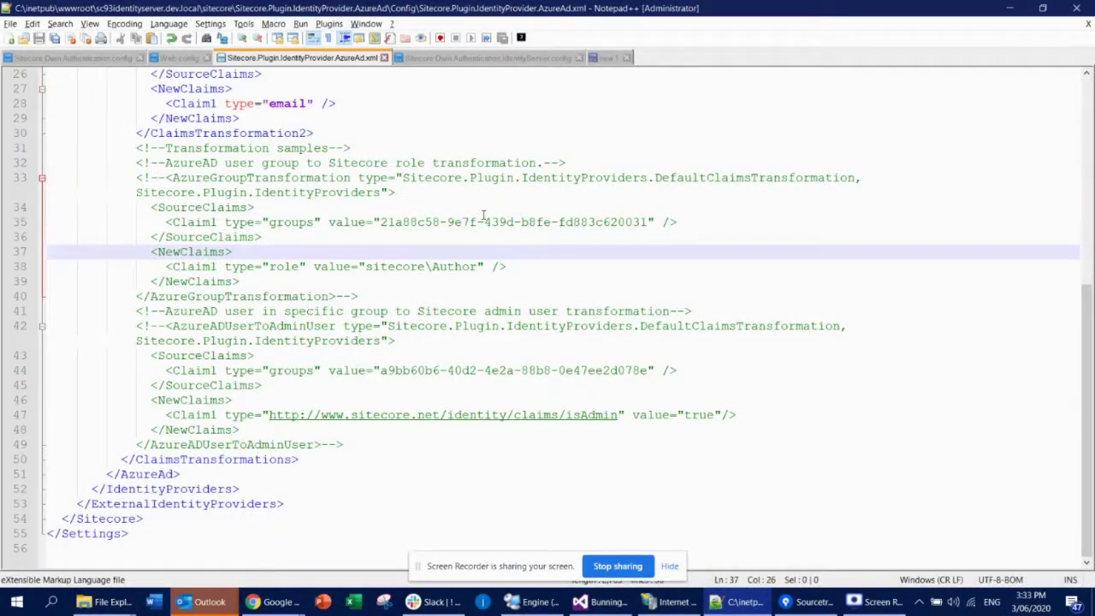
# - Set the AzureAd provider's Enabled value to true in Sitecore.Plugin.IdentityProvider.AzureAd.xml and save the file
pyautogui.scroll(8, 391, 214)
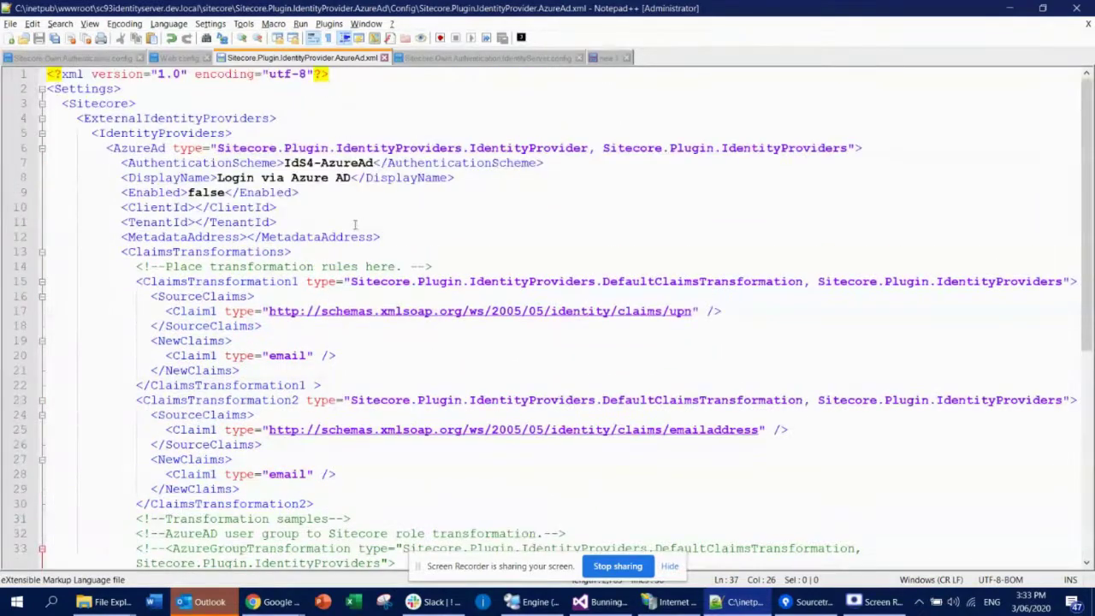
pyautogui.click(363, 201)
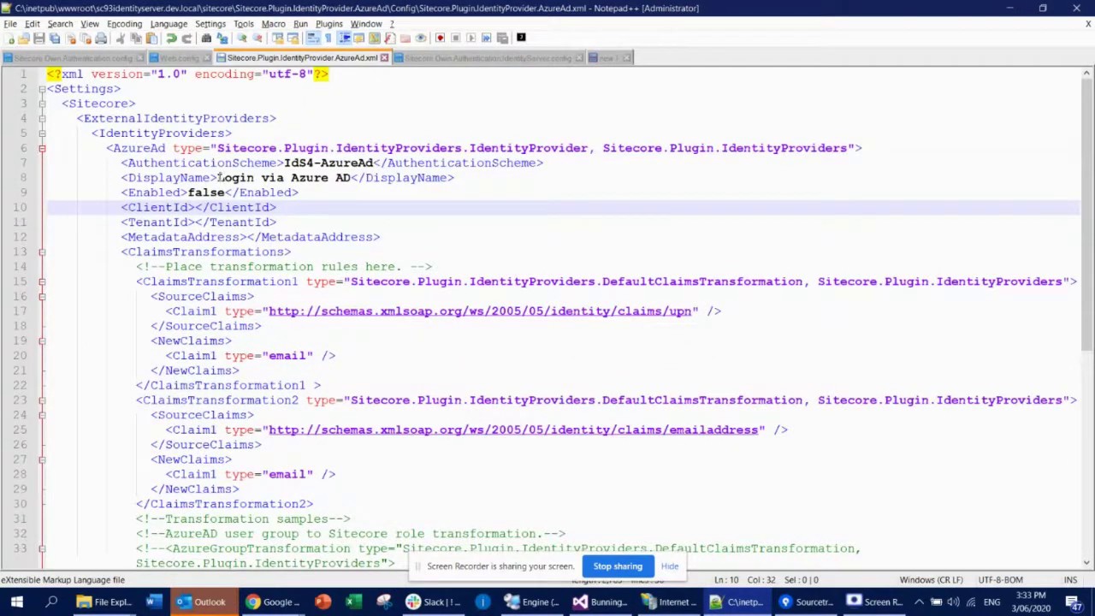
pyautogui.moveTo(248, 178); pyautogui.dragTo(345, 178)
pyautogui.click(189, 193)
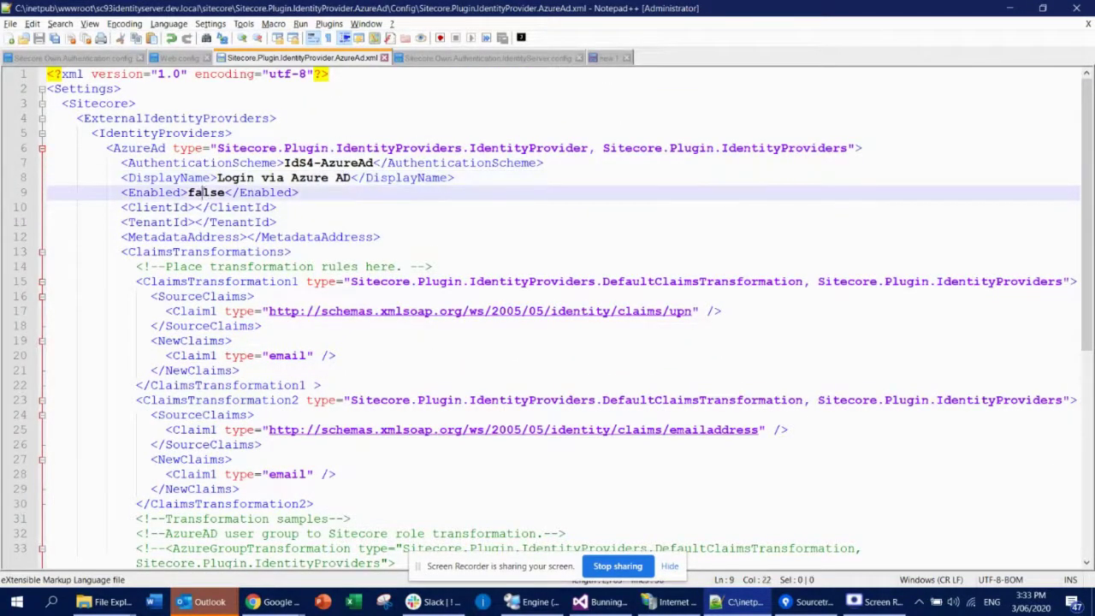
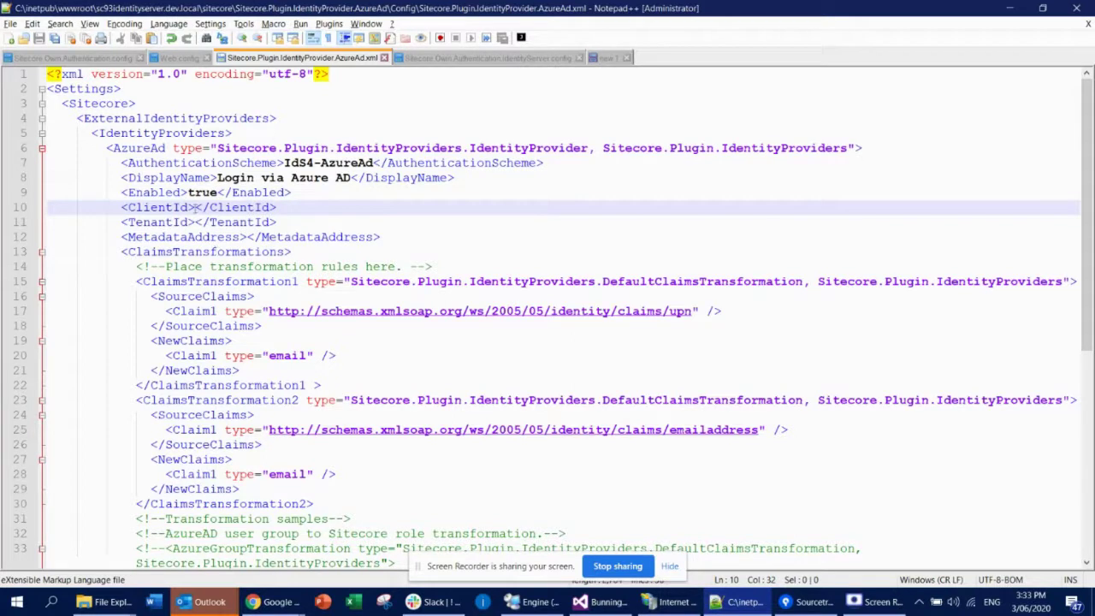
pyautogui.click(195, 221)
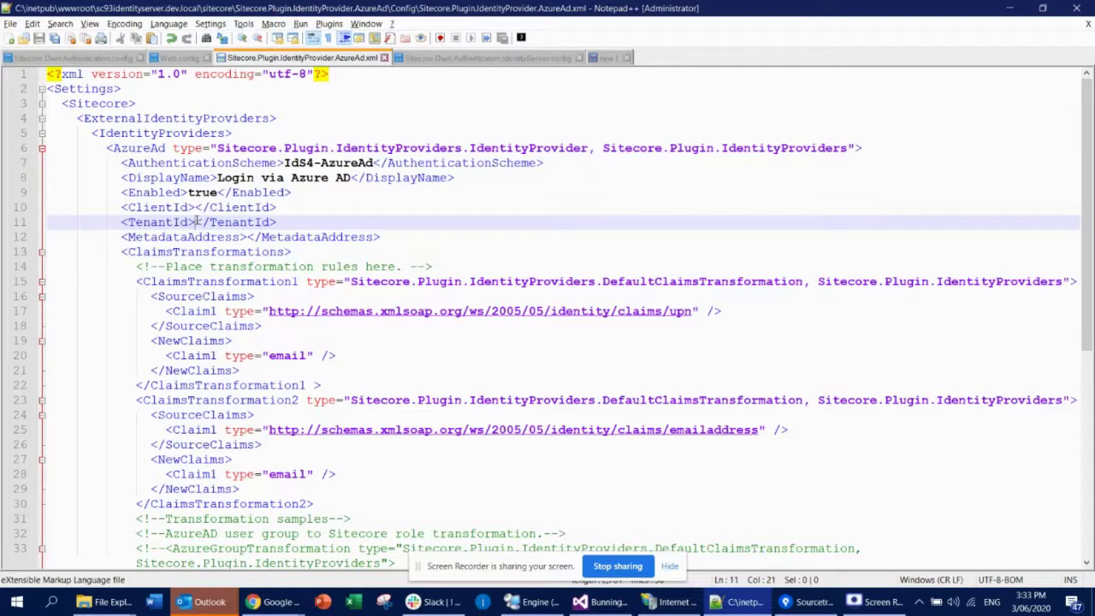
# - Switch to the Azure portal in Chrome and open the AzureAdApp registration under Default Directory's App registrations
pyautogui.moveTo(272, 601)
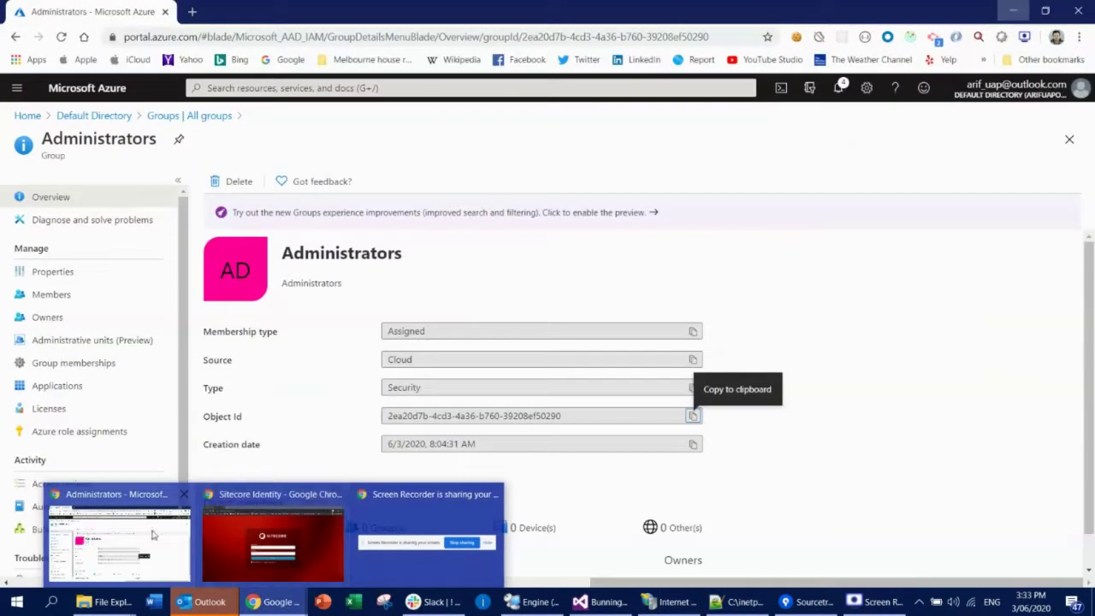
pyautogui.click(152, 535)
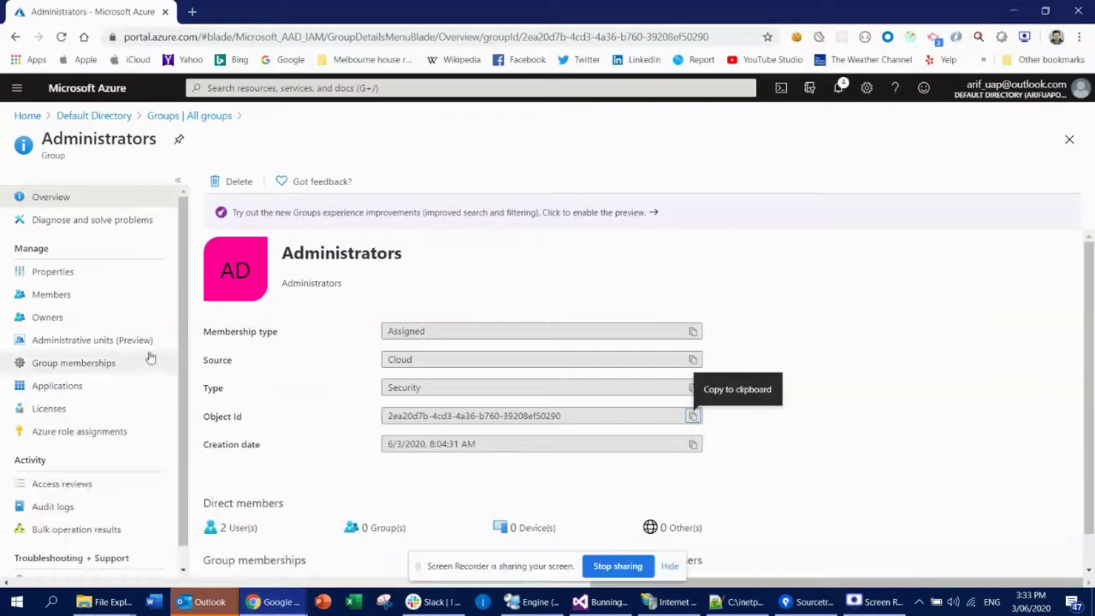
pyautogui.click(93, 117)
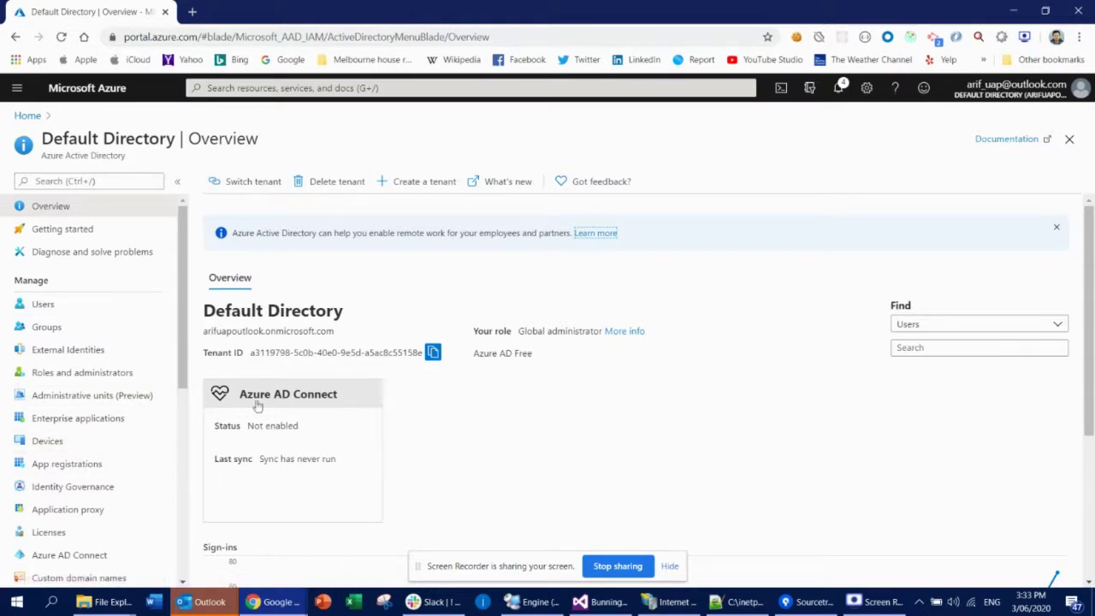
pyautogui.click(70, 462)
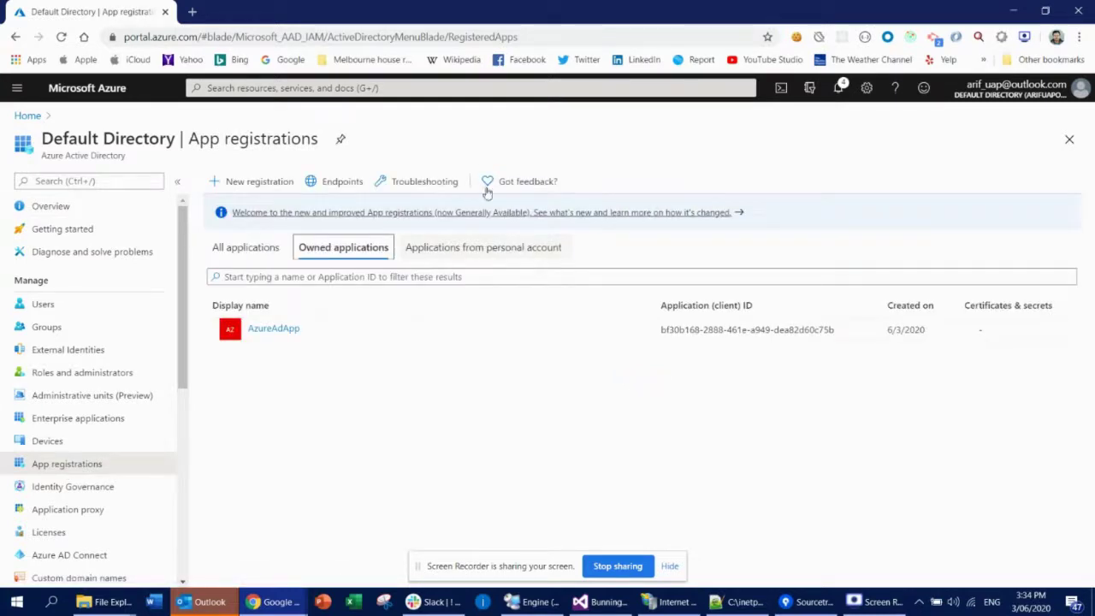
pyautogui.click(272, 332)
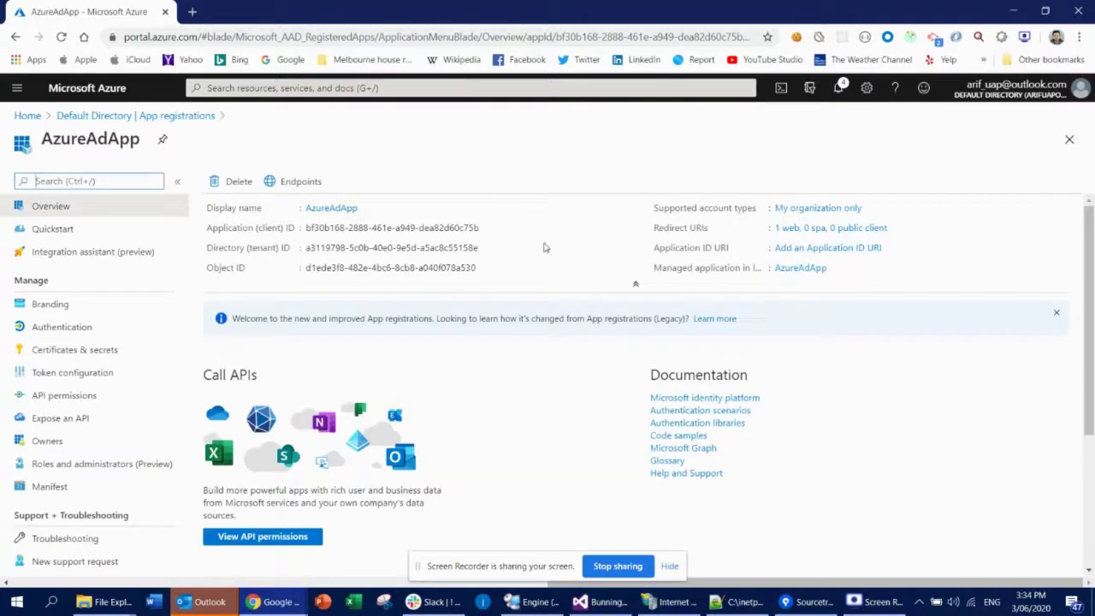
# - Review AzureAdApp's authentication settings, including the ID tokens option and the web redirect URI for the identity server's signin-oidc address
pyautogui.click(73, 332)
pyautogui.scroll(-3, 633, 360)
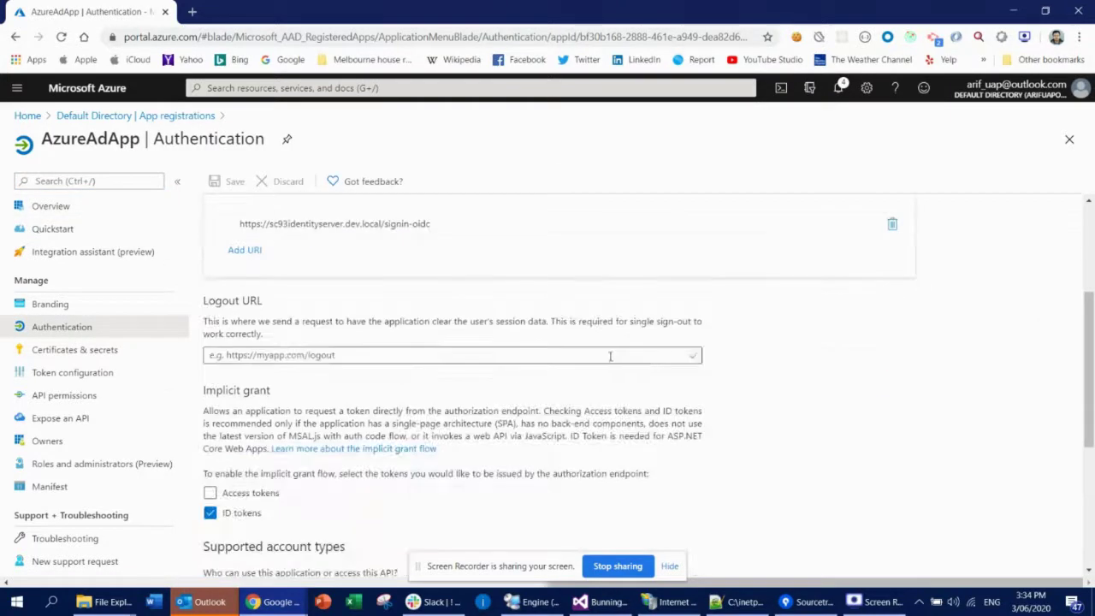
pyautogui.scroll(3, 598, 333)
pyautogui.click(451, 437)
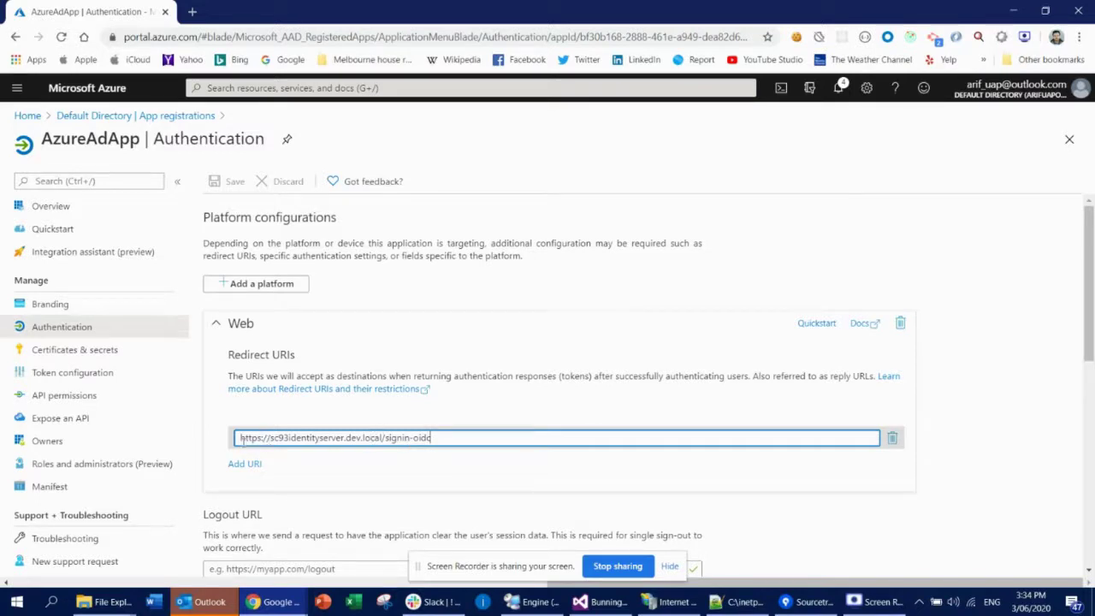
pyautogui.moveTo(242, 439); pyautogui.dragTo(110, 384)
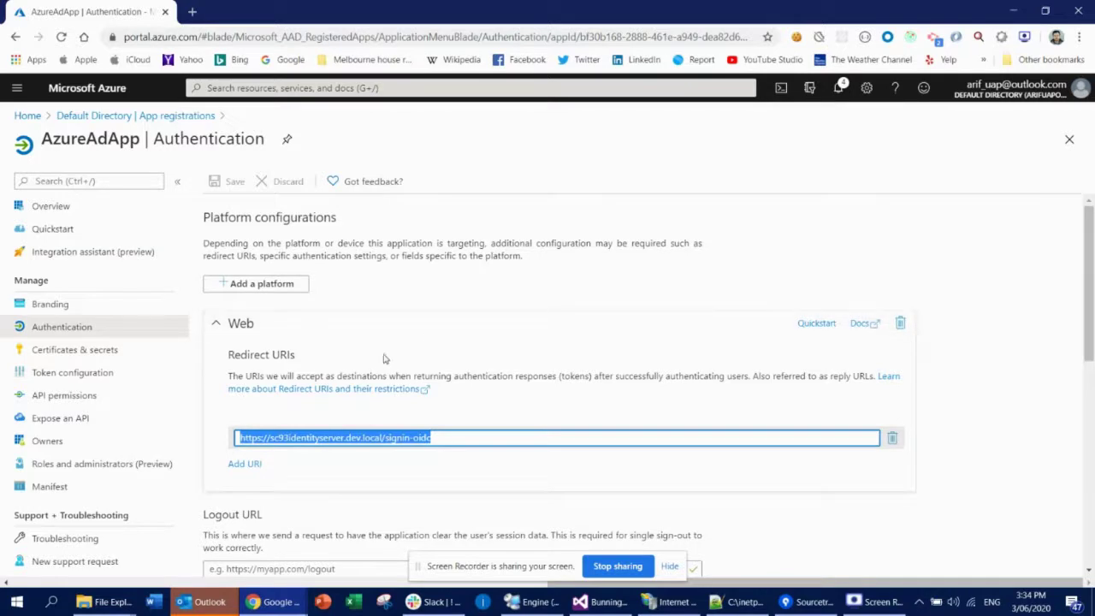
# - Copy the application (client) ID from AzureAdApp's overview and paste it into the ClientId element of the Notepad++ config
pyautogui.hotkey('alt', 'Tab')
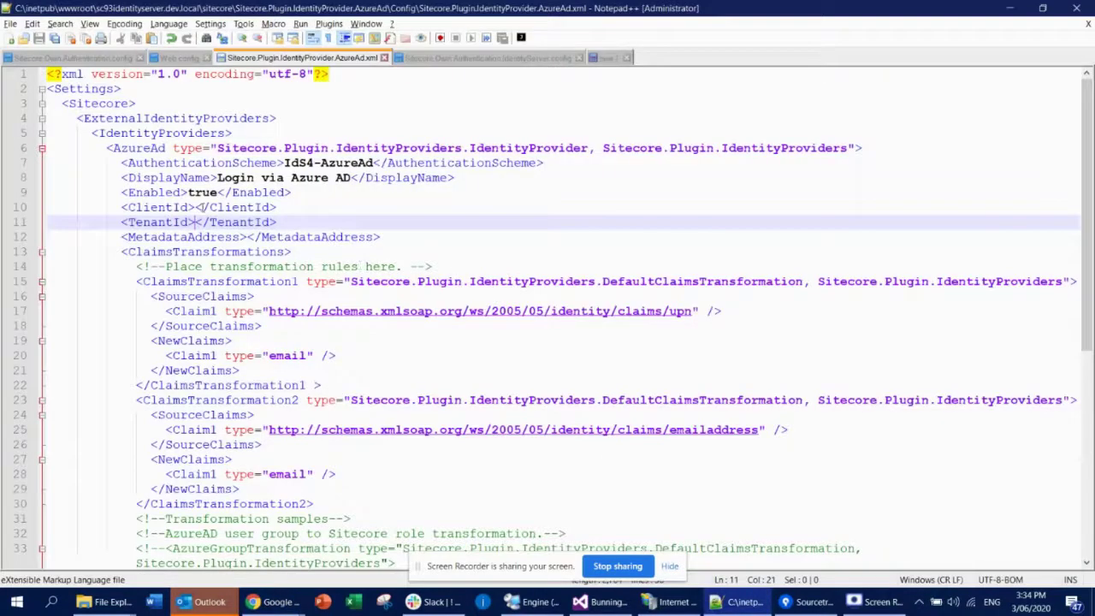
pyautogui.hotkey('alt', 'Tab')
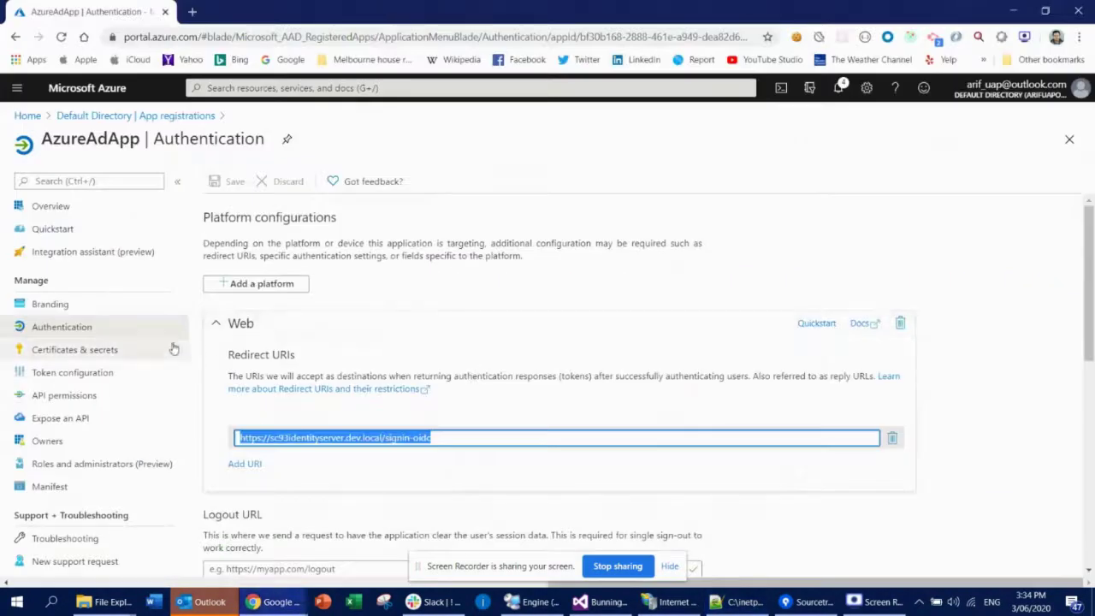
pyautogui.click(64, 211)
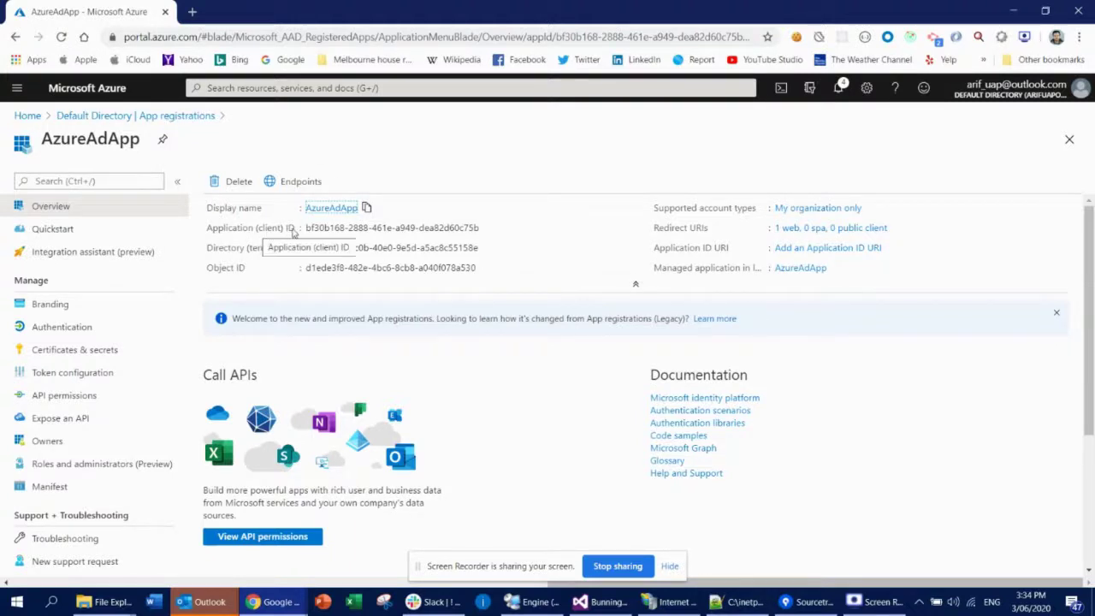
pyautogui.click(489, 228)
pyautogui.hotkey('alt', 'Tab')
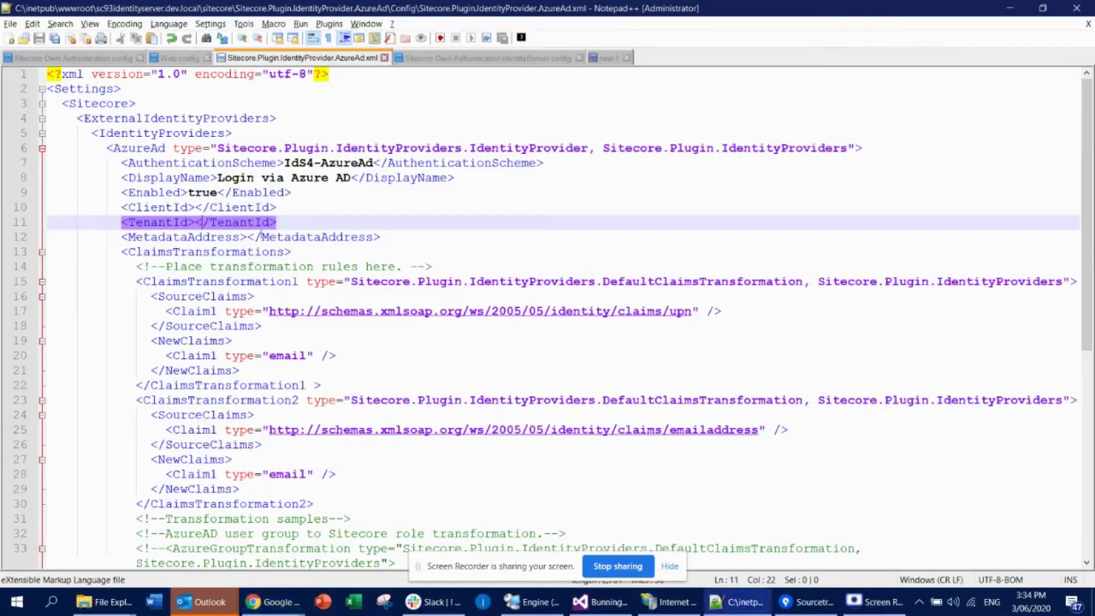
pyautogui.click(198, 207)
pyautogui.hotkey('ctrl', 'v')
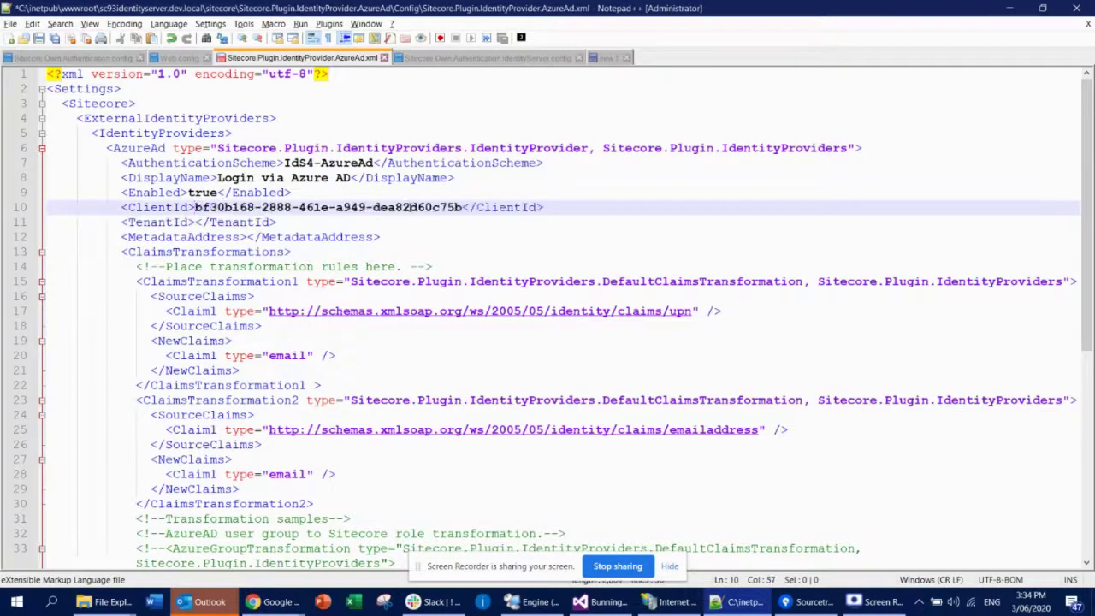
# - Copy AzureAdApp's directory (tenant) ID from the Azure portal into the config's TenantId element and save the file
pyautogui.hotkey('alt', 'Tab')
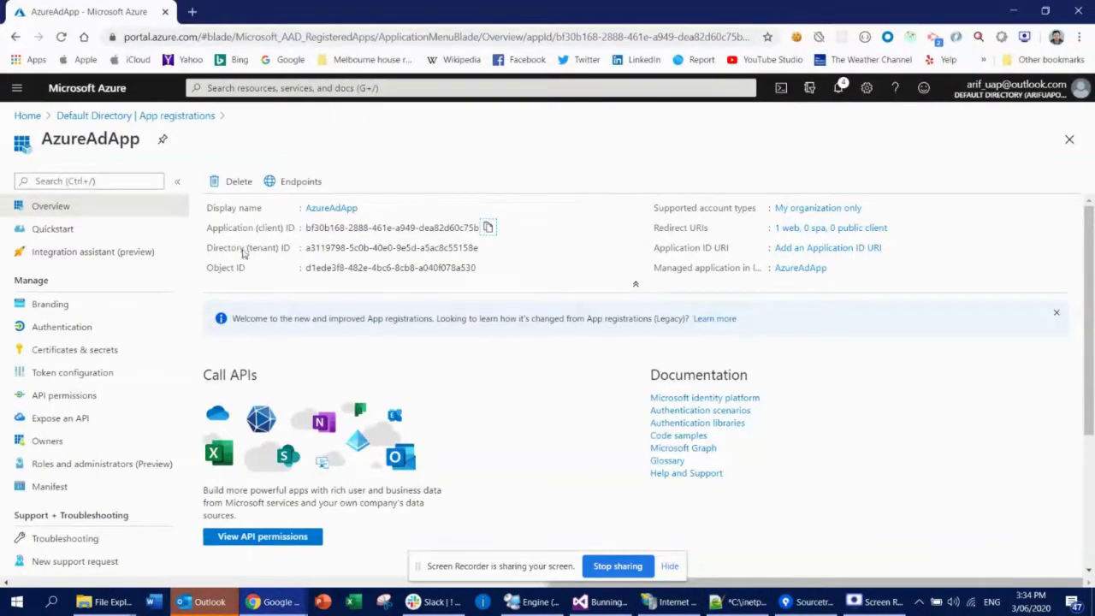
pyautogui.click(487, 247)
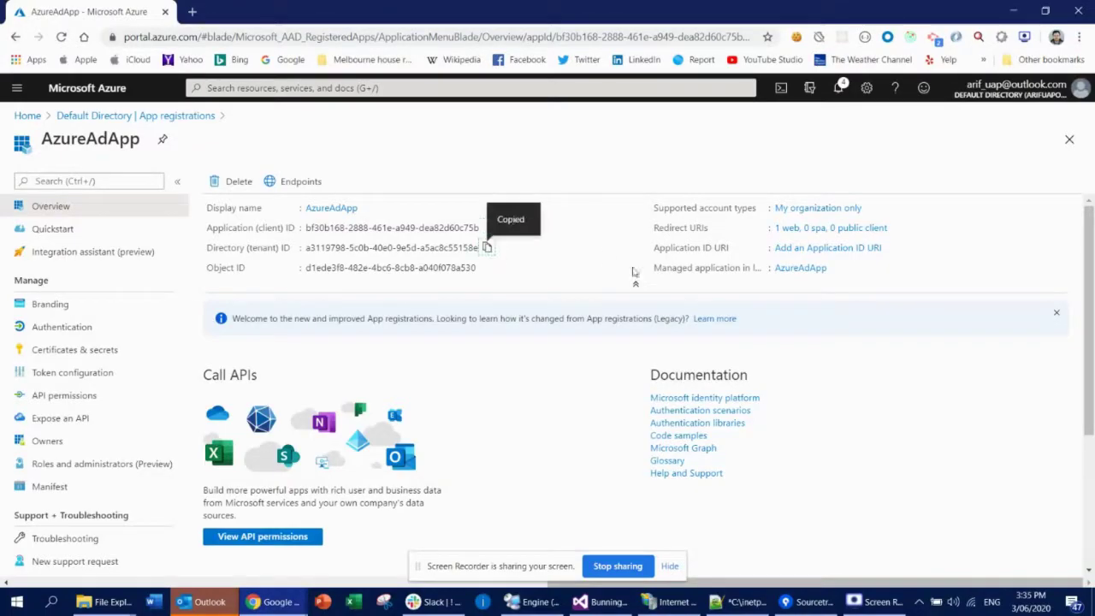
pyautogui.hotkey('alt', 'Tab')
pyautogui.click(196, 221)
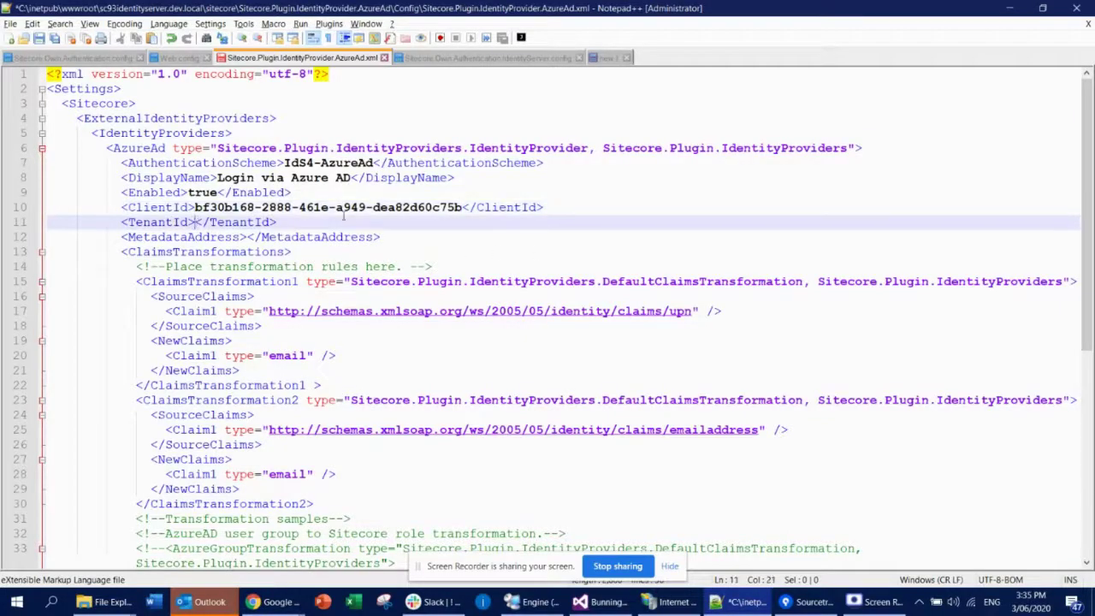
pyautogui.hotkey('ctrl', 'v')
pyautogui.hotkey('ctrl', 's')
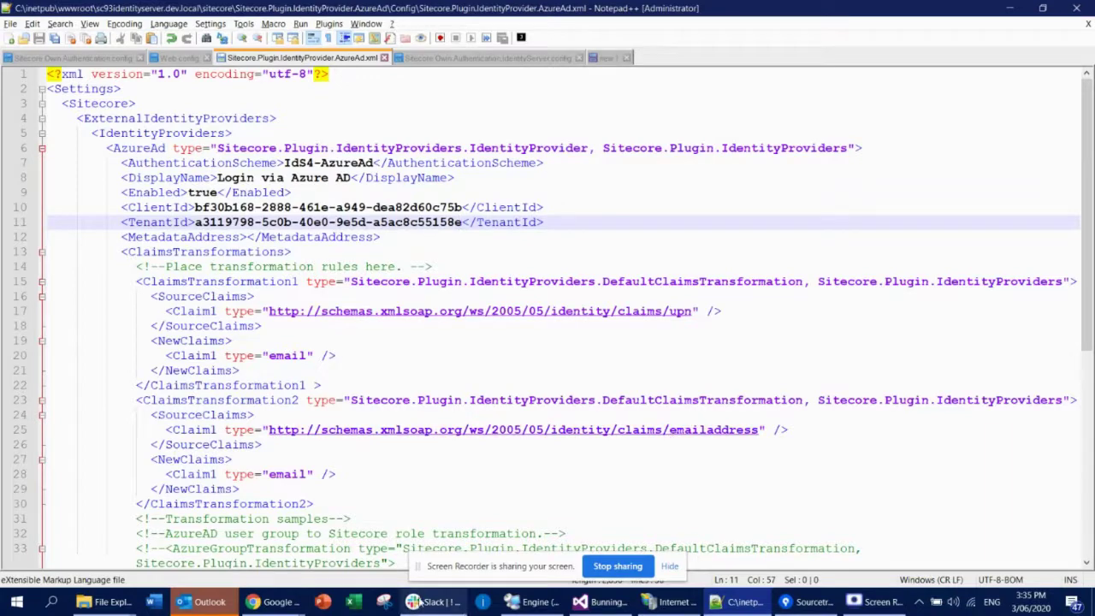
# - Restart the sc93identityserver.dev.local site in IIS Manager and reload the Sitecore Identity login page in incognito Chrome
pyautogui.click(670, 601)
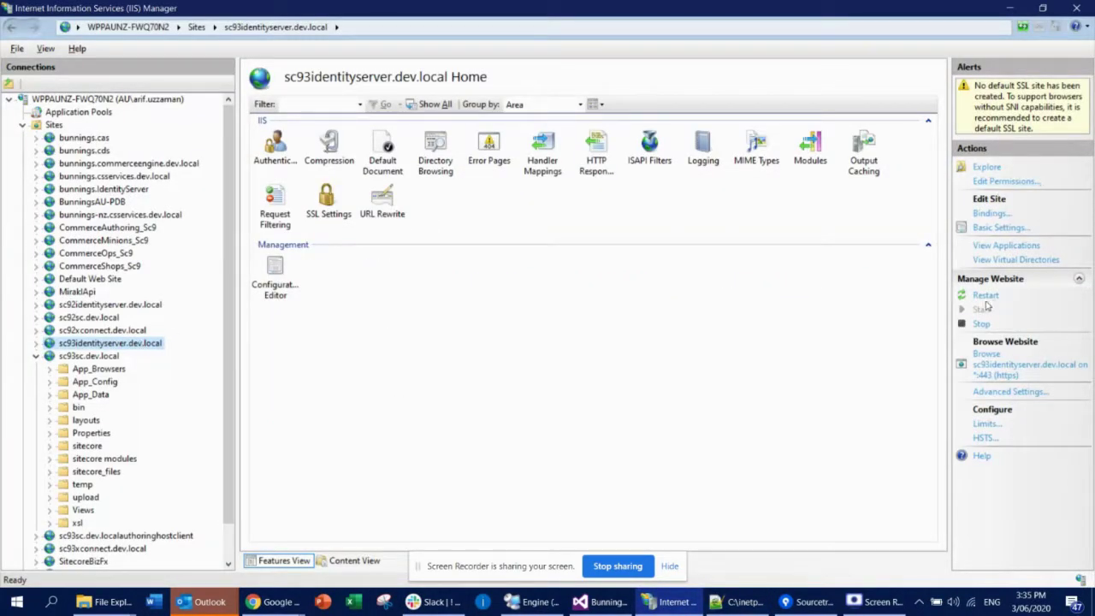
pyautogui.click(984, 295)
pyautogui.moveTo(274, 601)
pyautogui.click(419, 530)
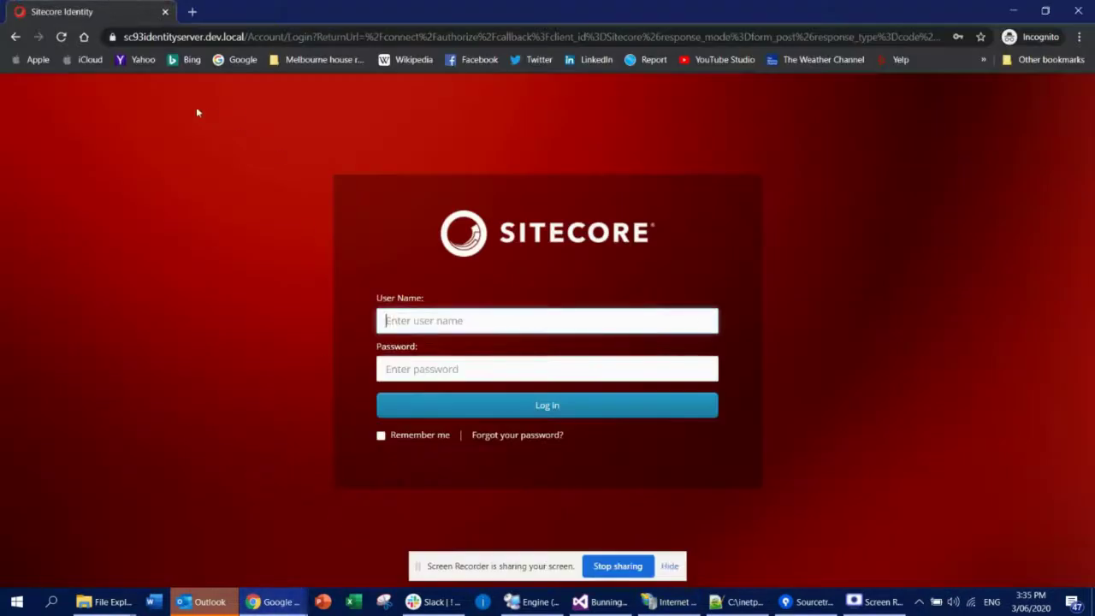
pyautogui.click(60, 36)
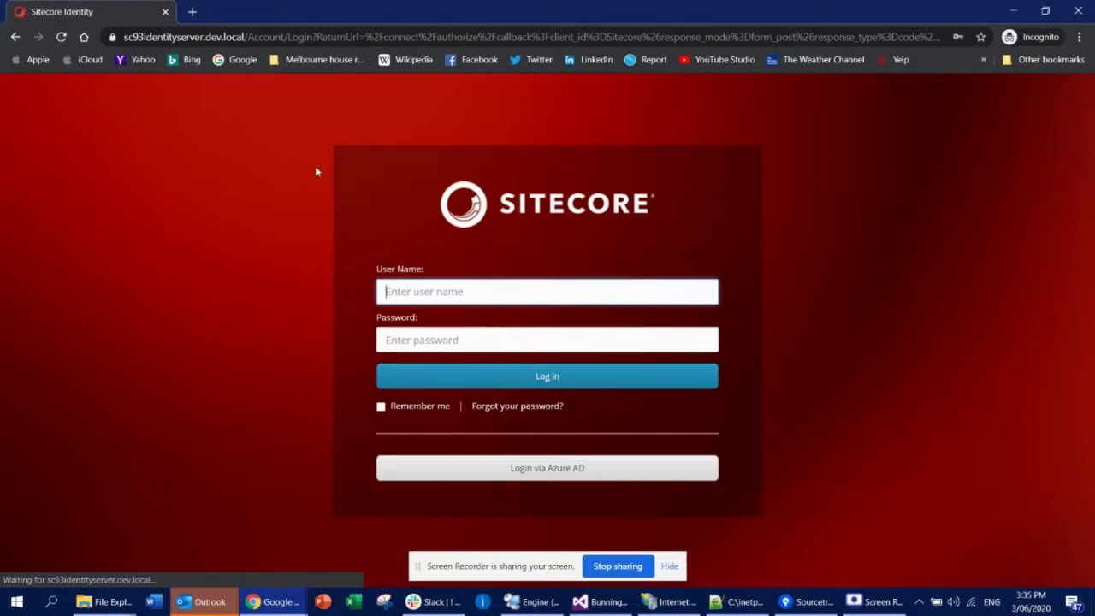
# - Examine the login page's user name field and Azure AD option, and compare that option with the DisplayName value in the config
pyautogui.click(512, 291)
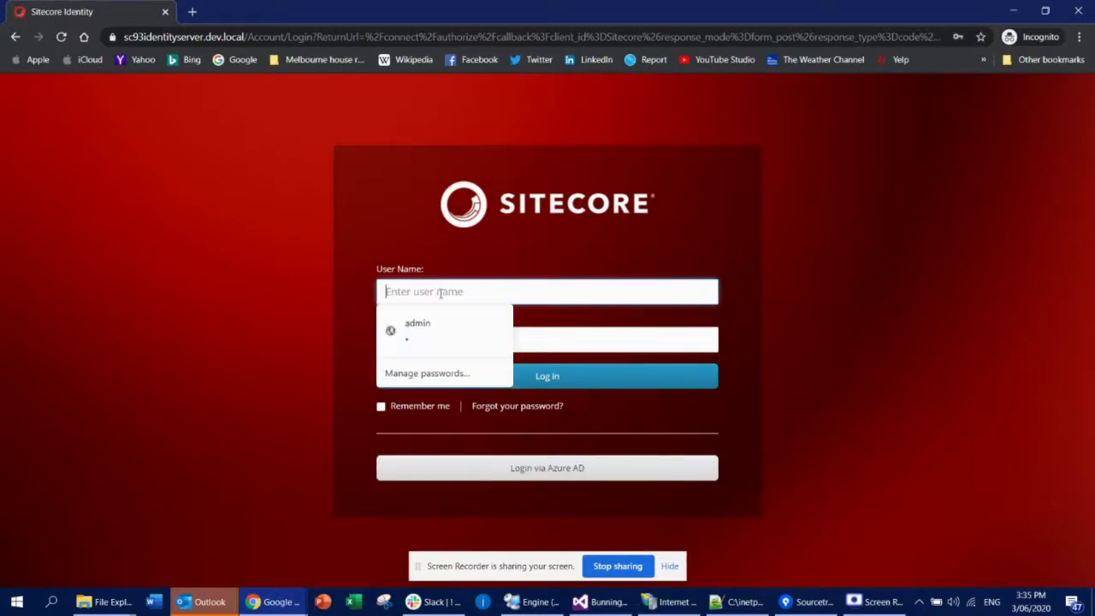
pyautogui.click(779, 319)
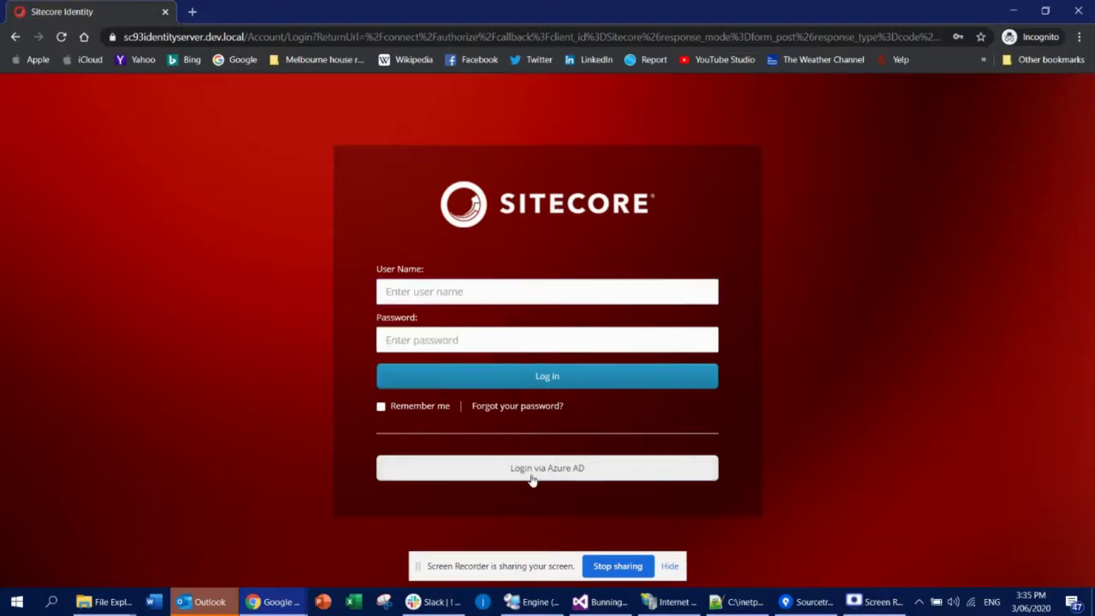
pyautogui.hotkey('alt', 'Tab')
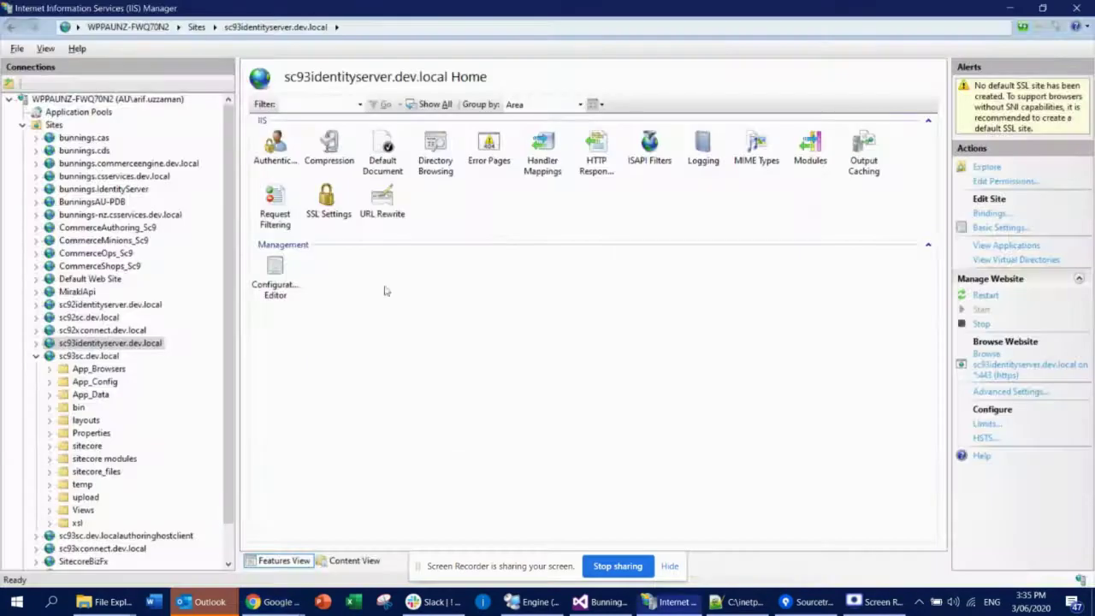
pyautogui.hotkey('alt', 'Tab')
pyautogui.hotkey('alt', 'Tab')
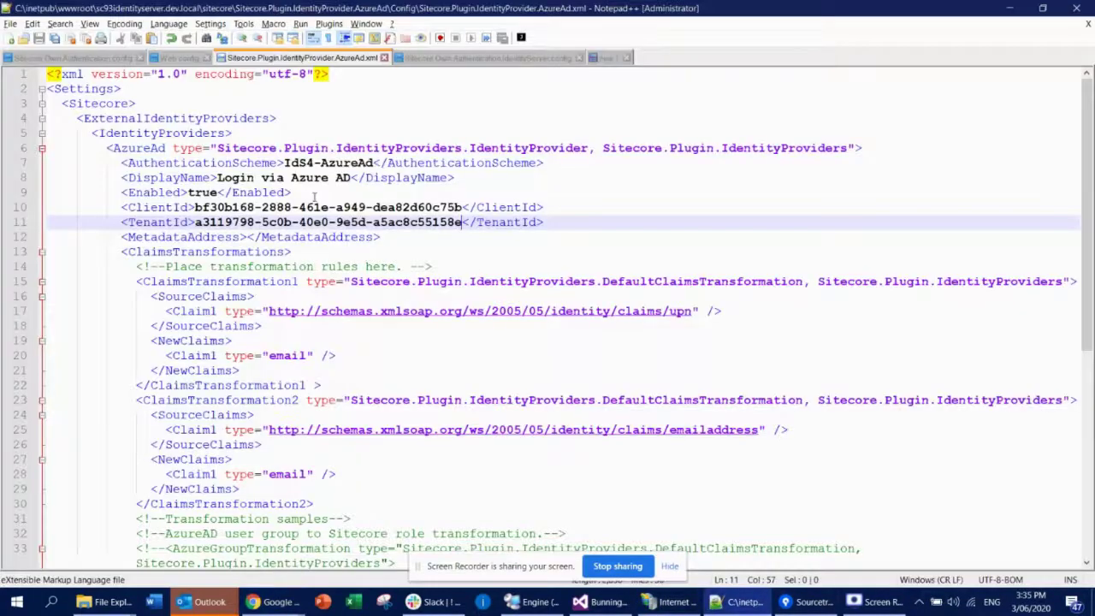
pyautogui.moveTo(220, 177); pyautogui.dragTo(350, 176)
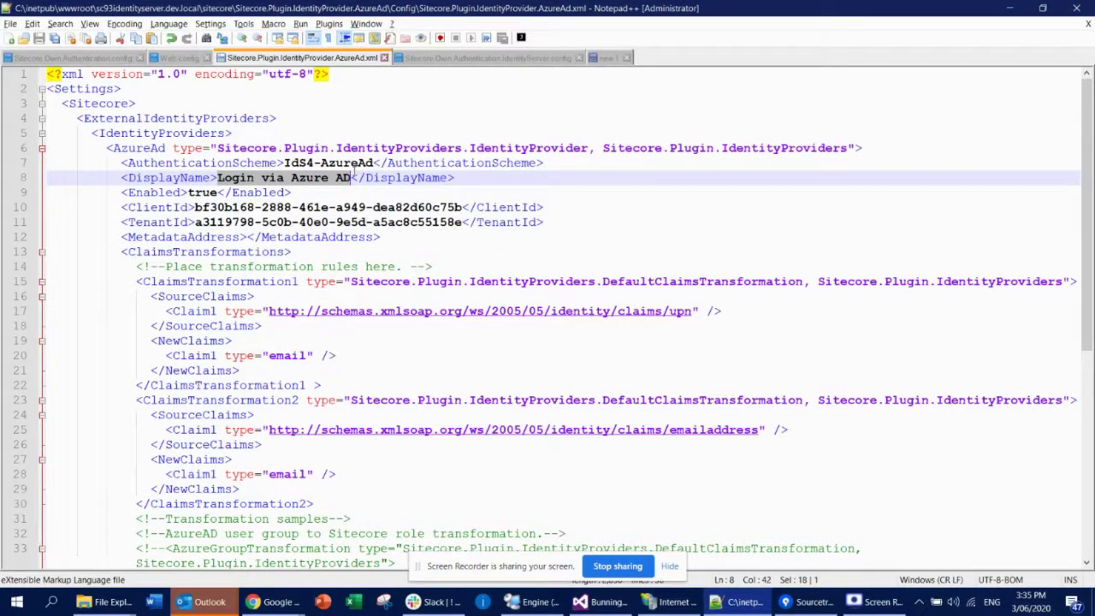
# - Return to the Sitecore Identity login page in incognito Chrome and start the login via Azure AD
pyautogui.hotkey('alt', 'Tab')
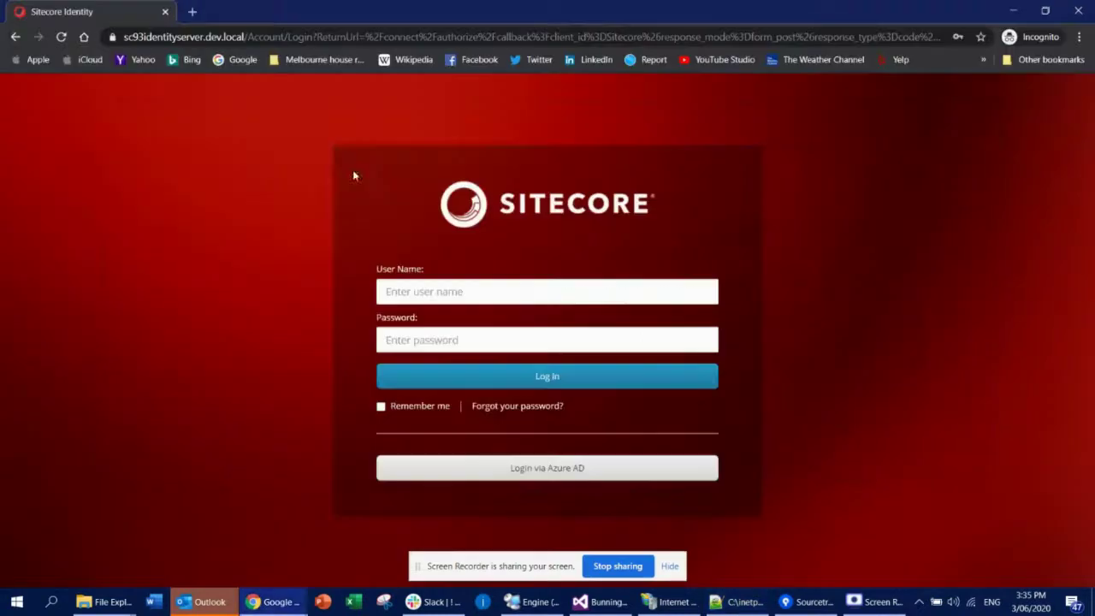
pyautogui.click(580, 476)
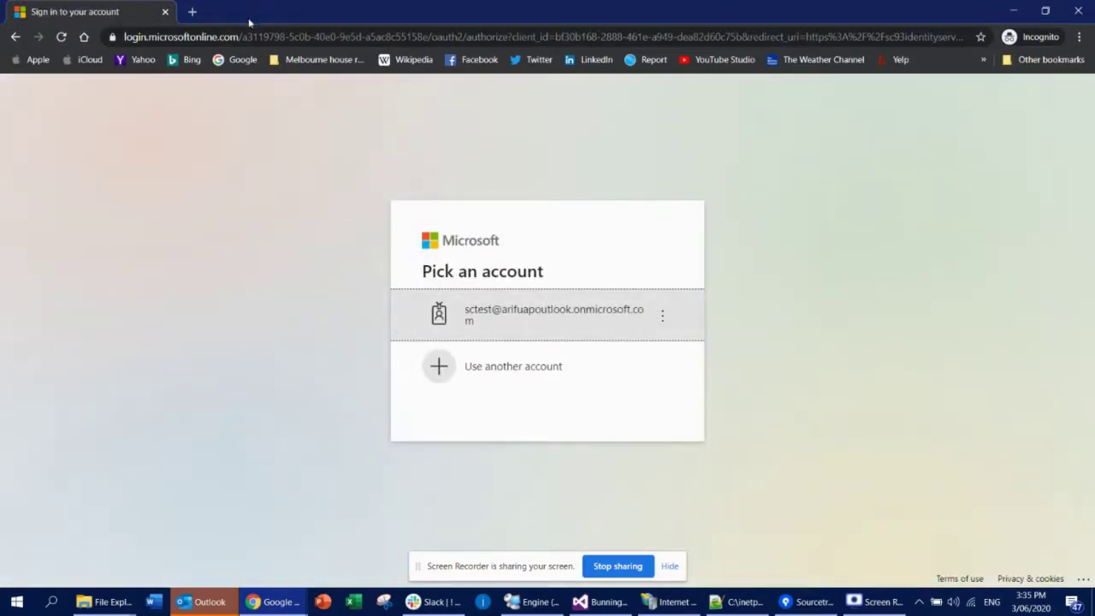
# - Pick the listed organisational test account on the Microsoft sign-in page and fill in its saved account password
pyautogui.click(578, 313)
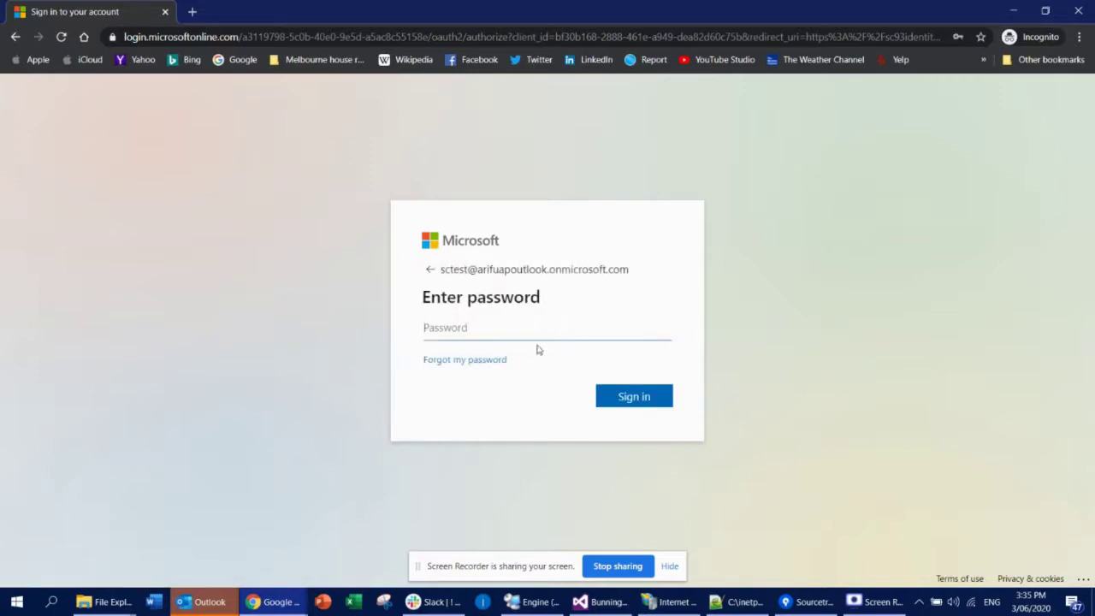
pyautogui.click(467, 328)
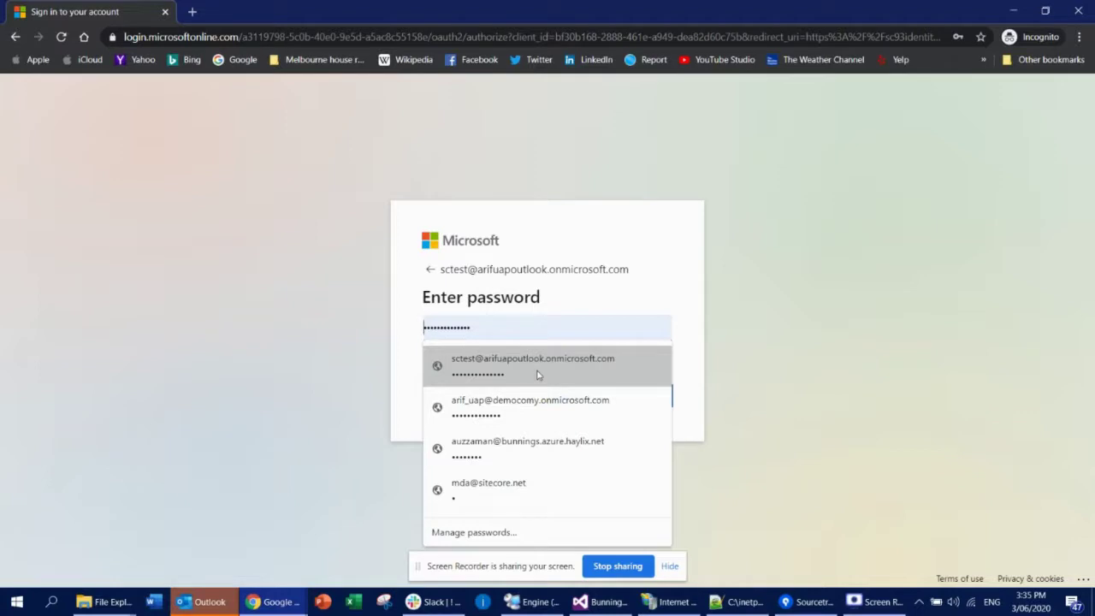
pyautogui.click(586, 367)
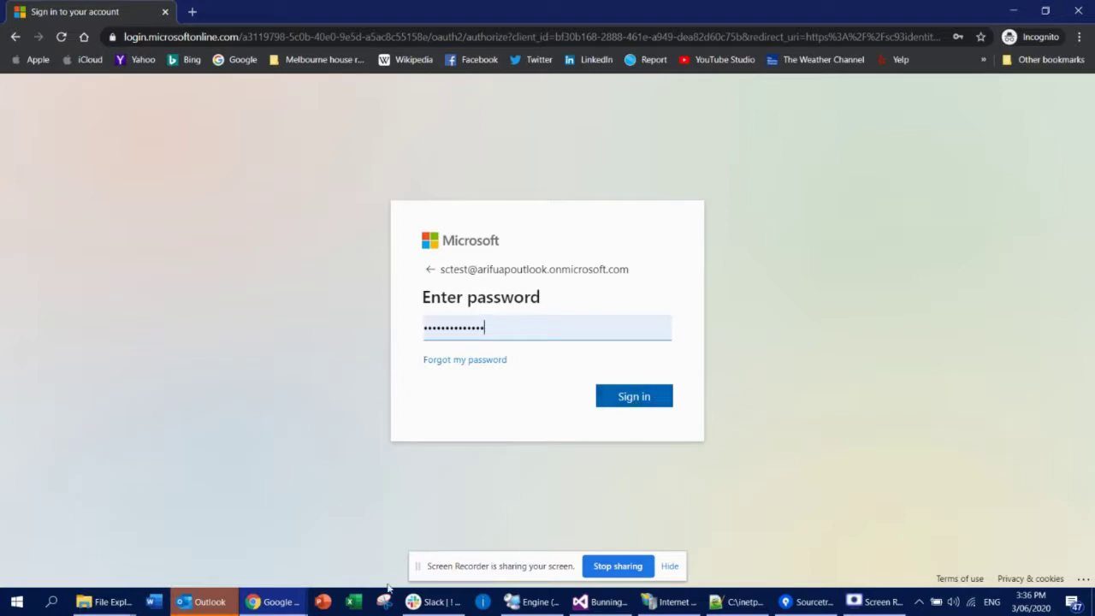
# - Switch to the Azure portal in Chrome and look up the sign-in account in the Default Directory's list of users
pyautogui.moveTo(274, 601)
pyautogui.click(141, 532)
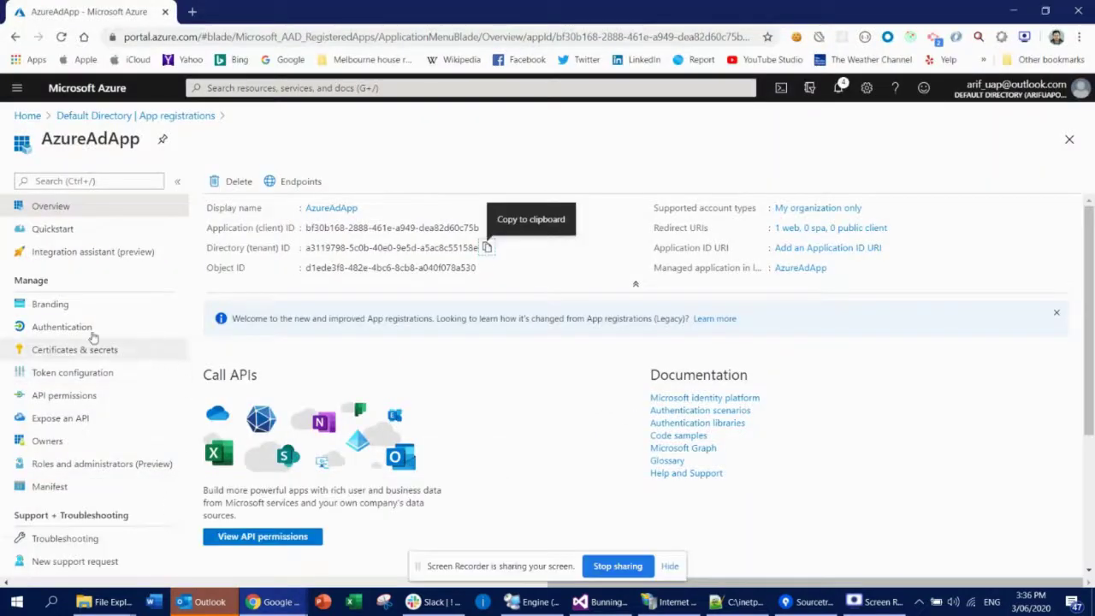
pyautogui.click(75, 116)
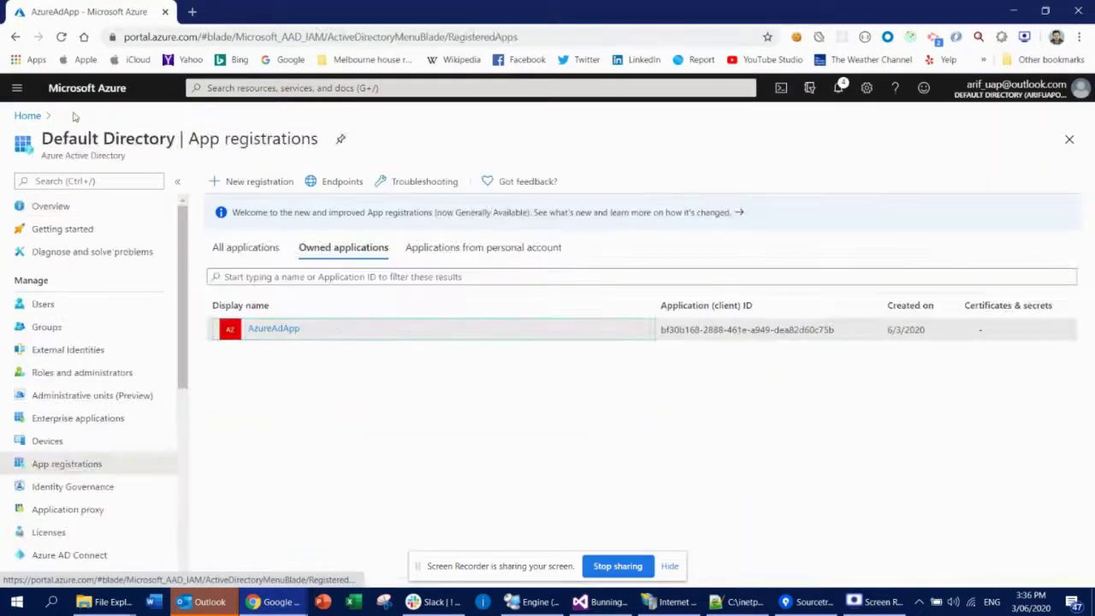
pyautogui.click(44, 305)
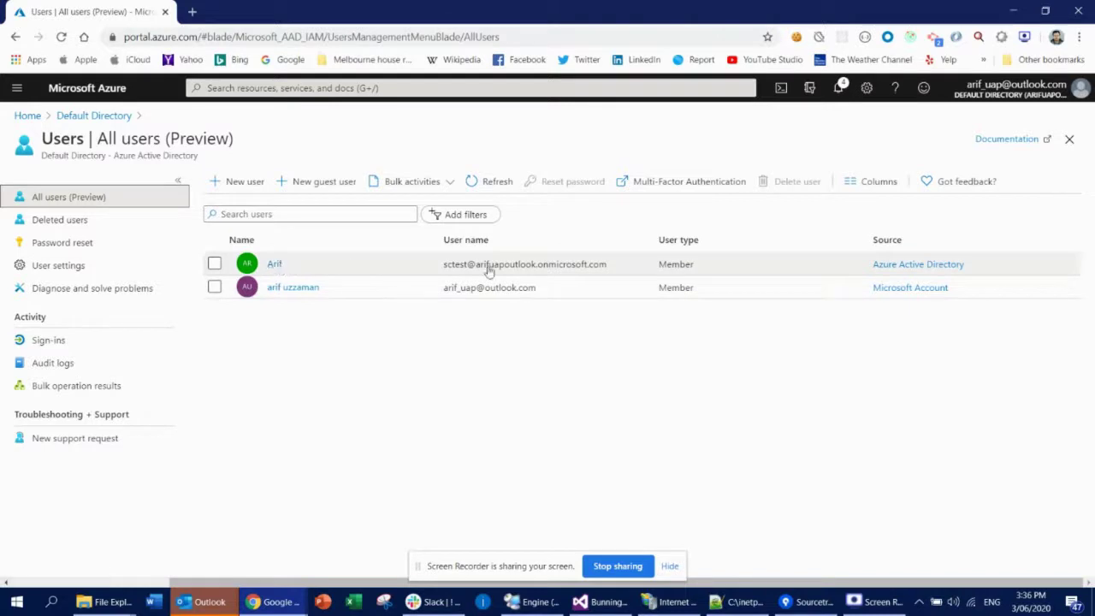
# - Return to the incognito Chrome window, submit the Microsoft sign-in, choose to stay signed in, and highlight the signed-in account name
pyautogui.hotkey('alt', 'Tab')
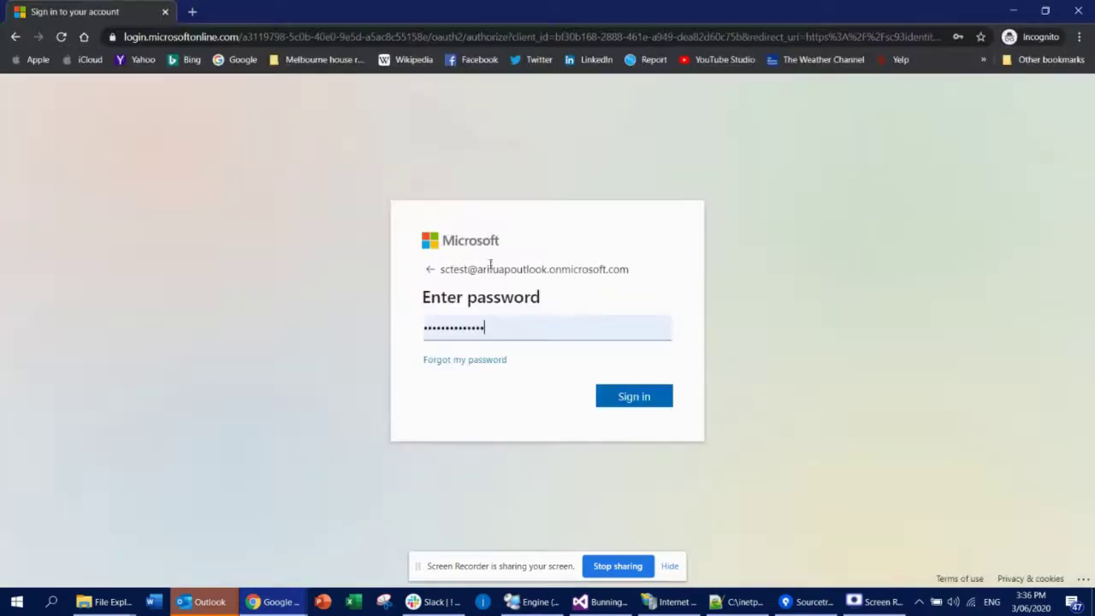
pyautogui.click(629, 397)
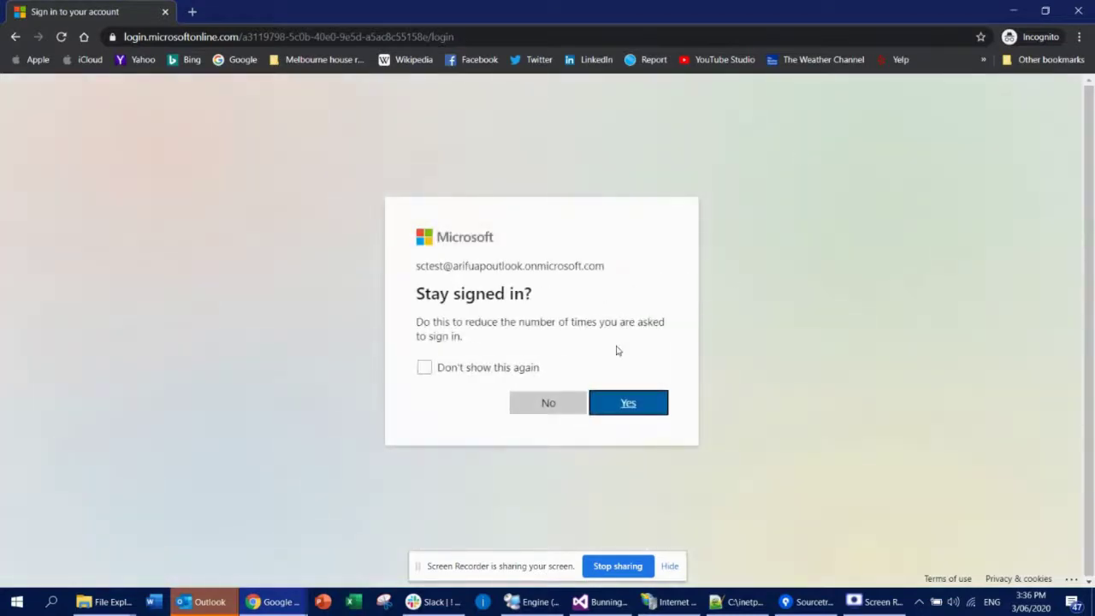
pyautogui.click(638, 409)
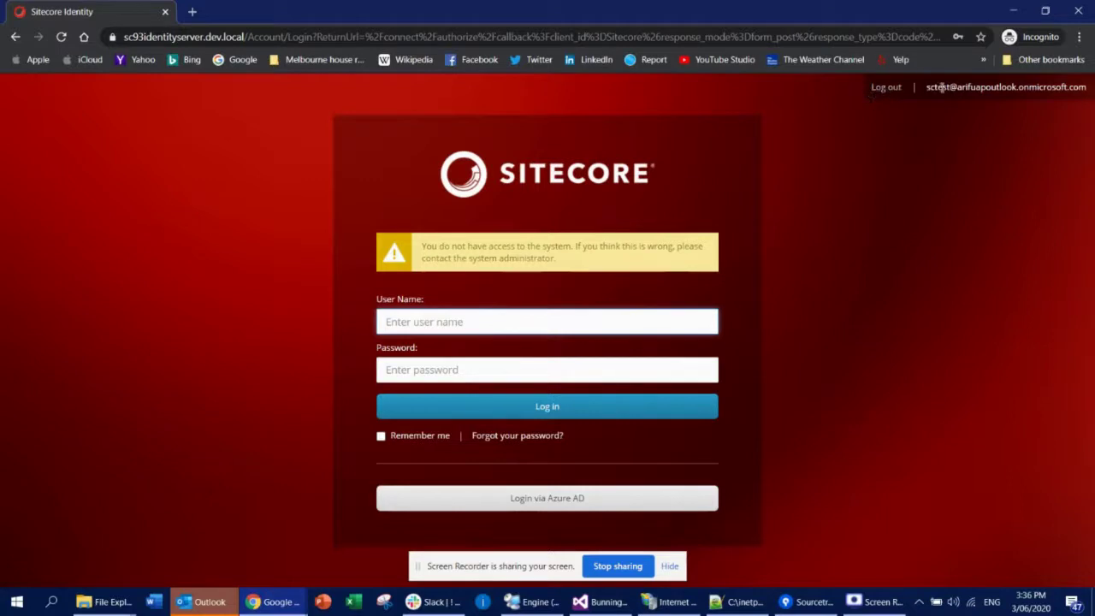
pyautogui.moveTo(929, 88); pyautogui.dragTo(1089, 89)
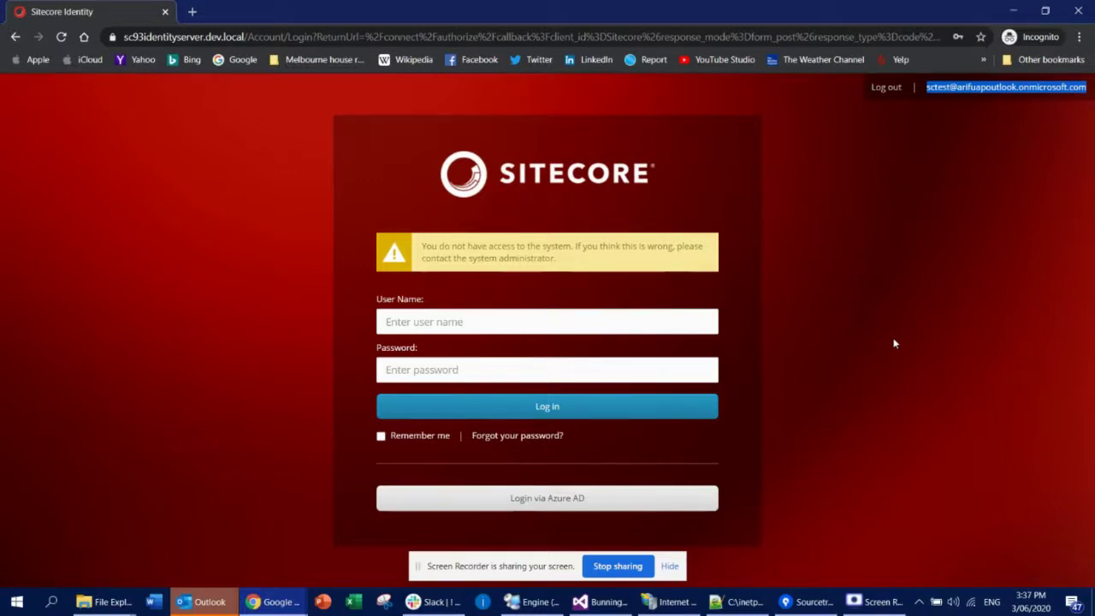
# - Switch to Notepad++ and examine the commented transformation samples in Sitecore.Plugin.IdentityProvider.AzureAd.xml, including the AzureADUserToAdminUser rule
pyautogui.hotkey('alt', 'Tab')
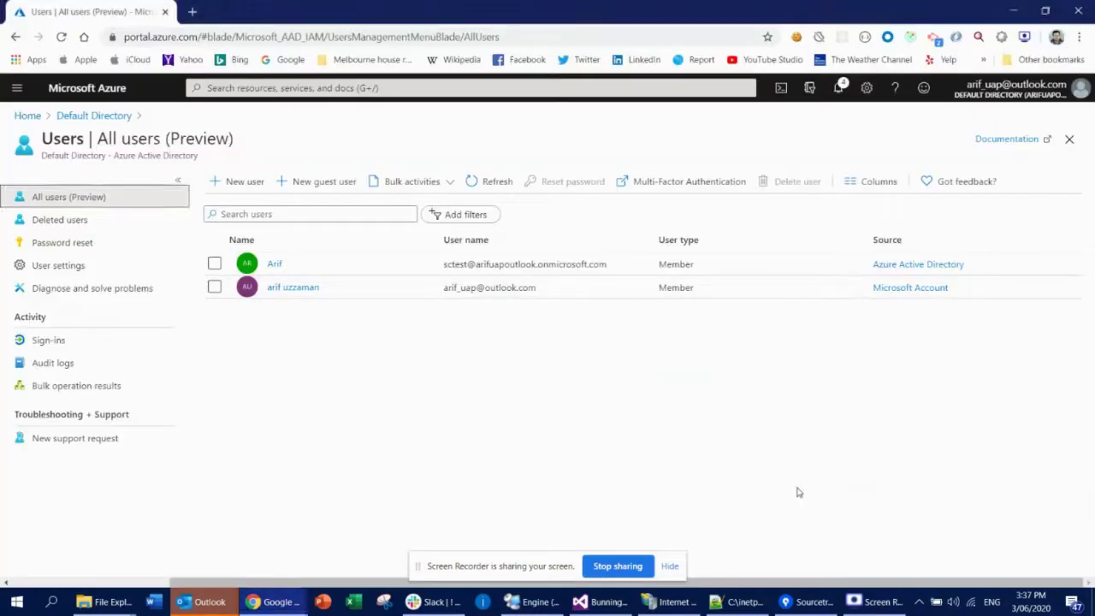
pyautogui.click(740, 602)
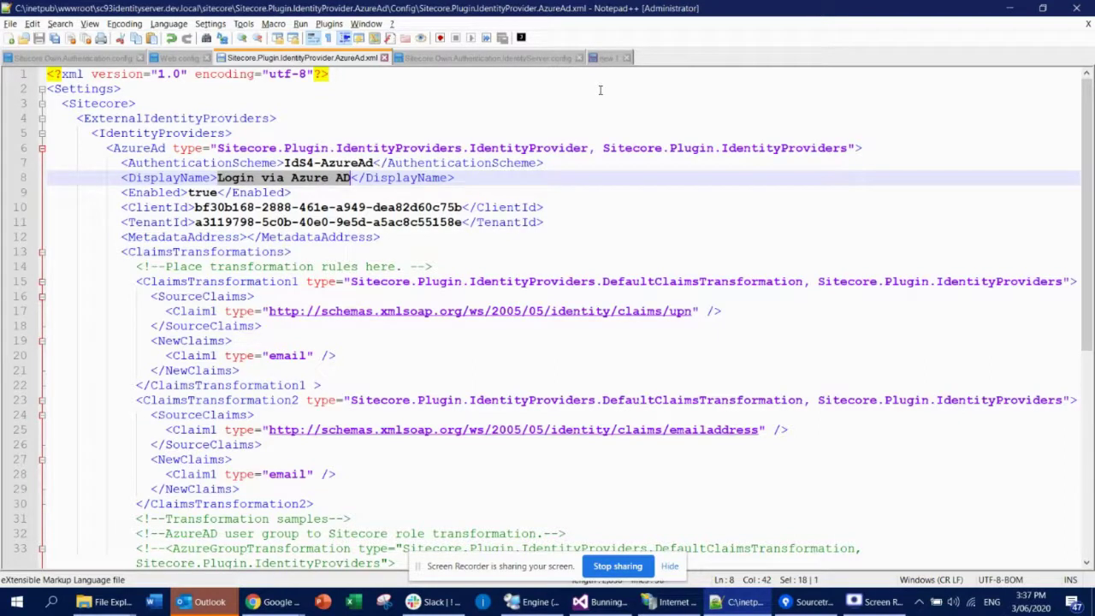
pyautogui.click(517, 59)
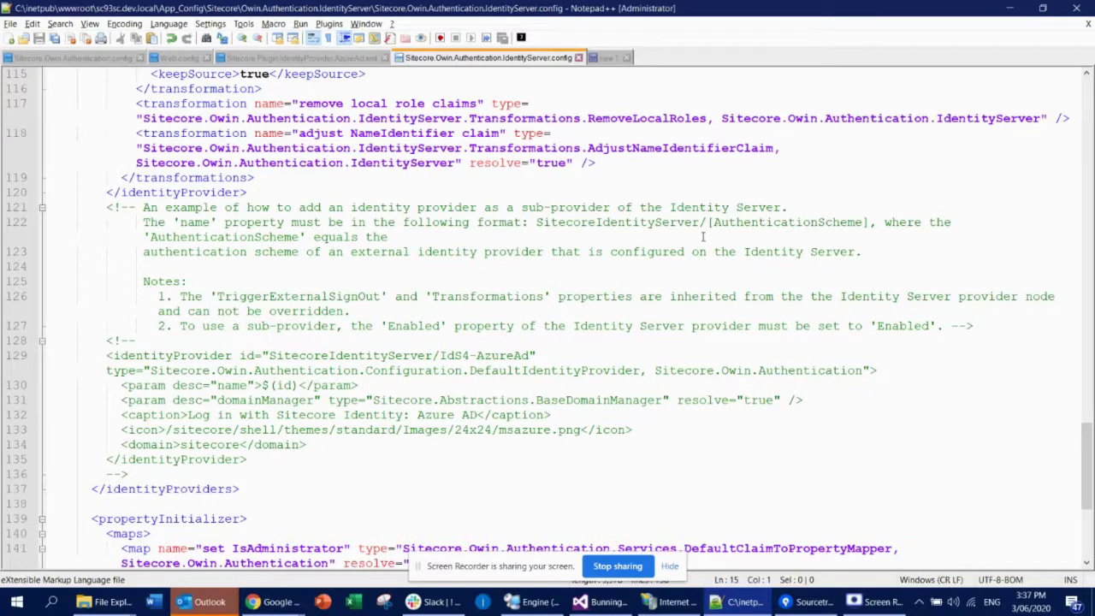
pyautogui.click(329, 59)
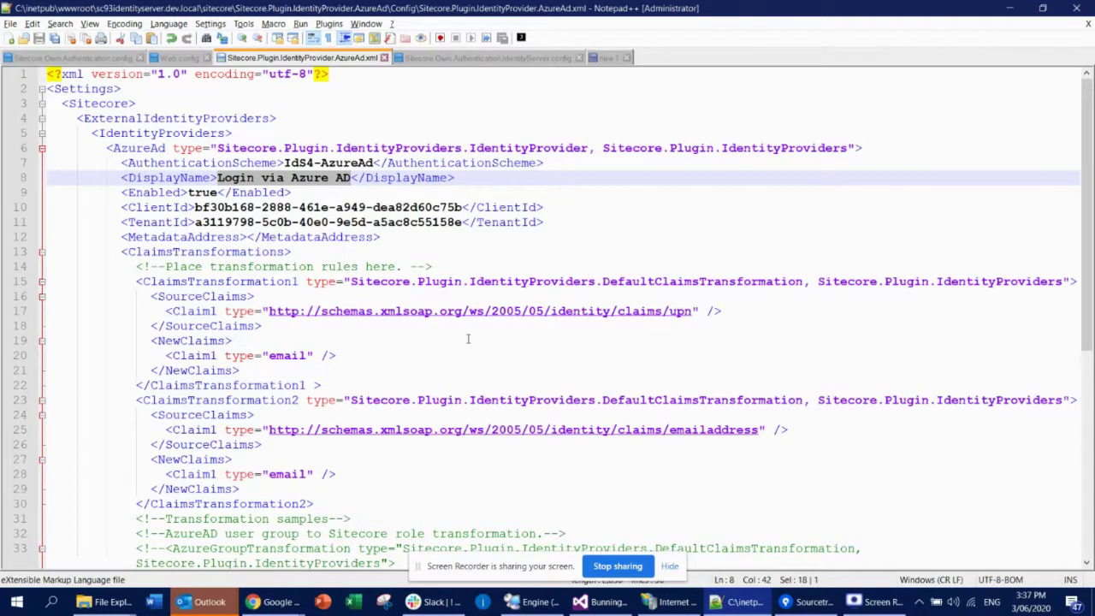
pyautogui.scroll(-9, 465, 333)
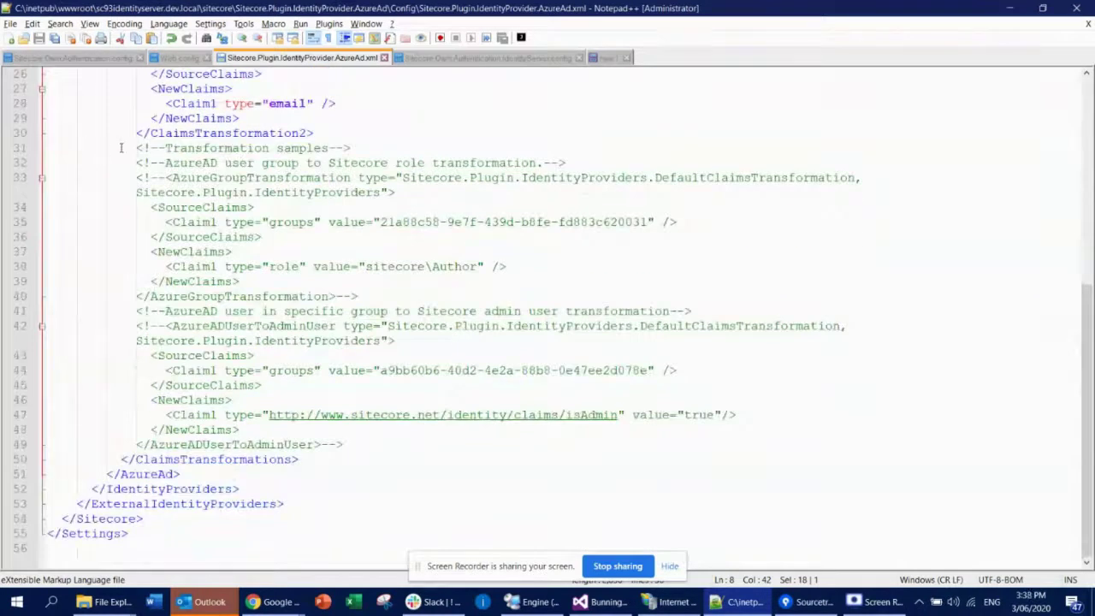
pyautogui.moveTo(121, 148); pyautogui.dragTo(921, 440)
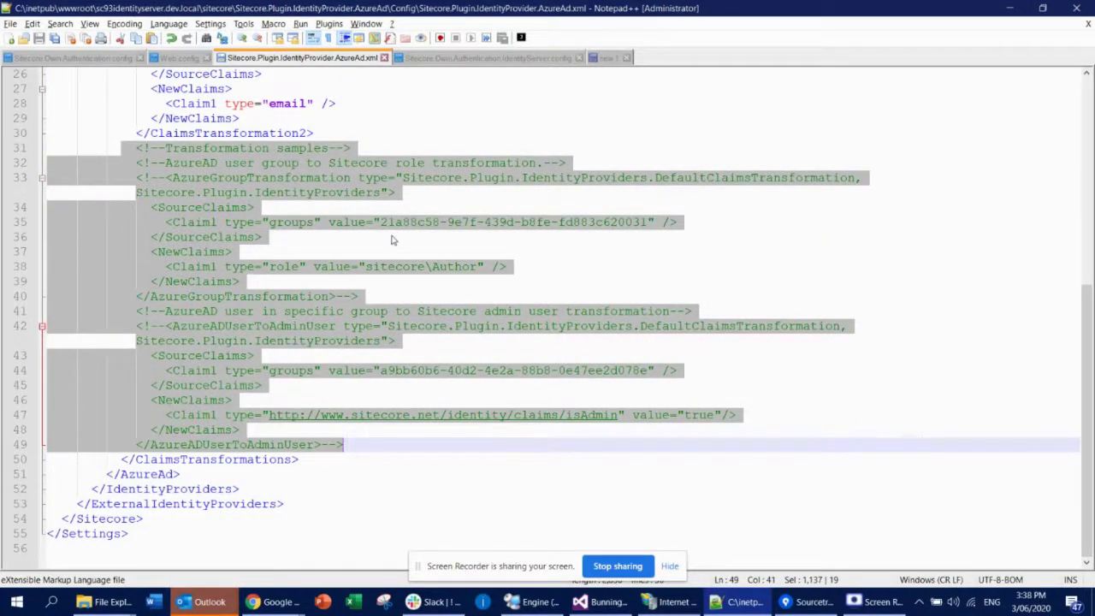
pyautogui.click(228, 224)
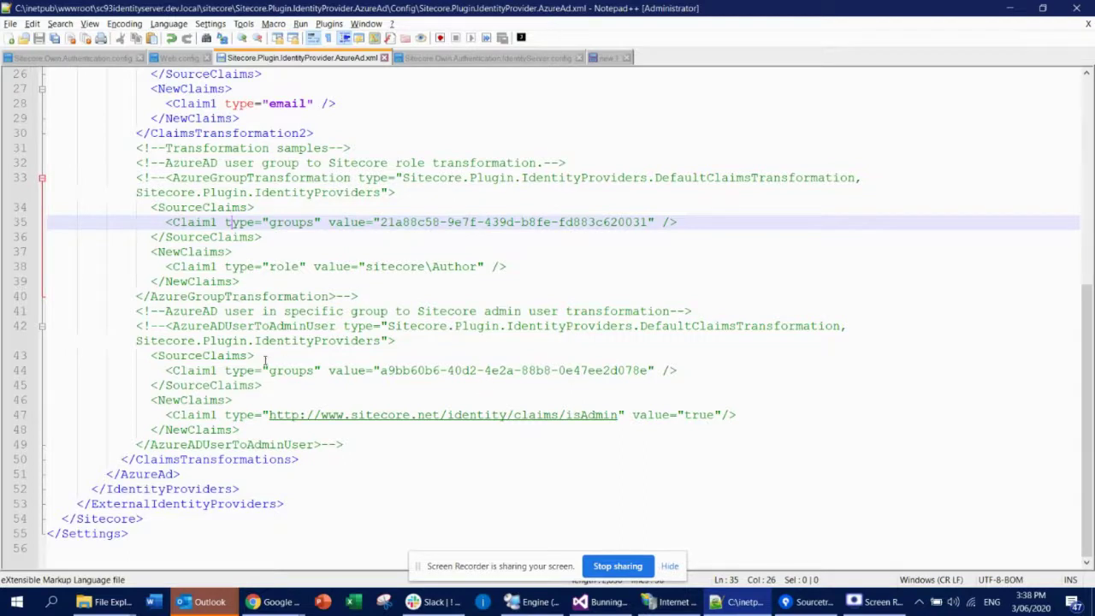
pyautogui.doubleClick(227, 327)
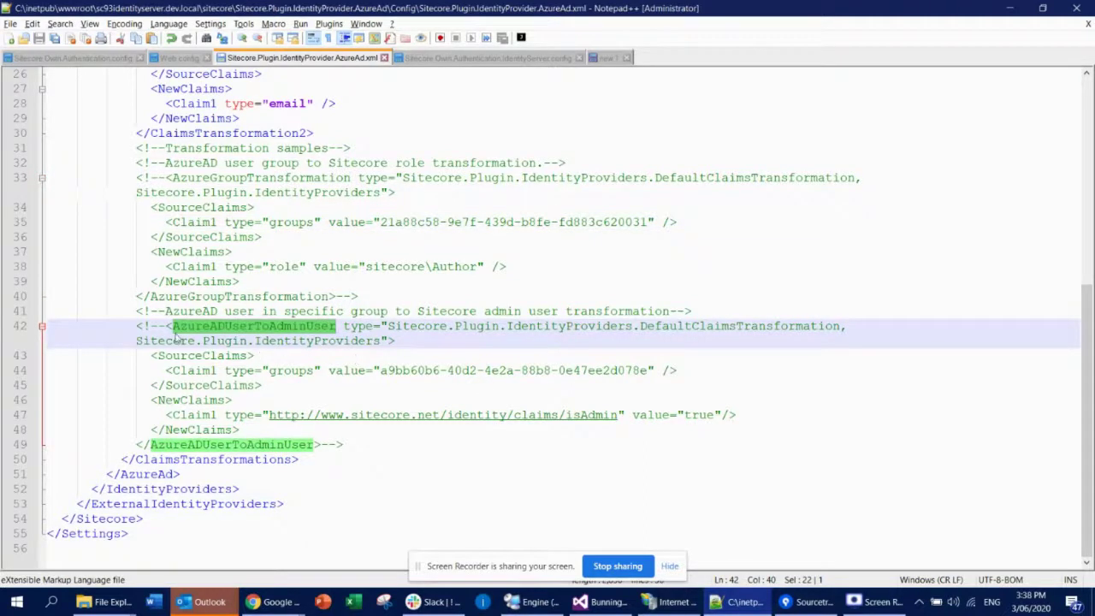
# - Copy the commented AzureADUserToAdminUser element and insert it as an active rule directly below the ClaimsTransformation2 element
pyautogui.click(172, 328)
pyautogui.moveTo(171, 327); pyautogui.dragTo(322, 445)
pyautogui.scroll(4, 556, 460)
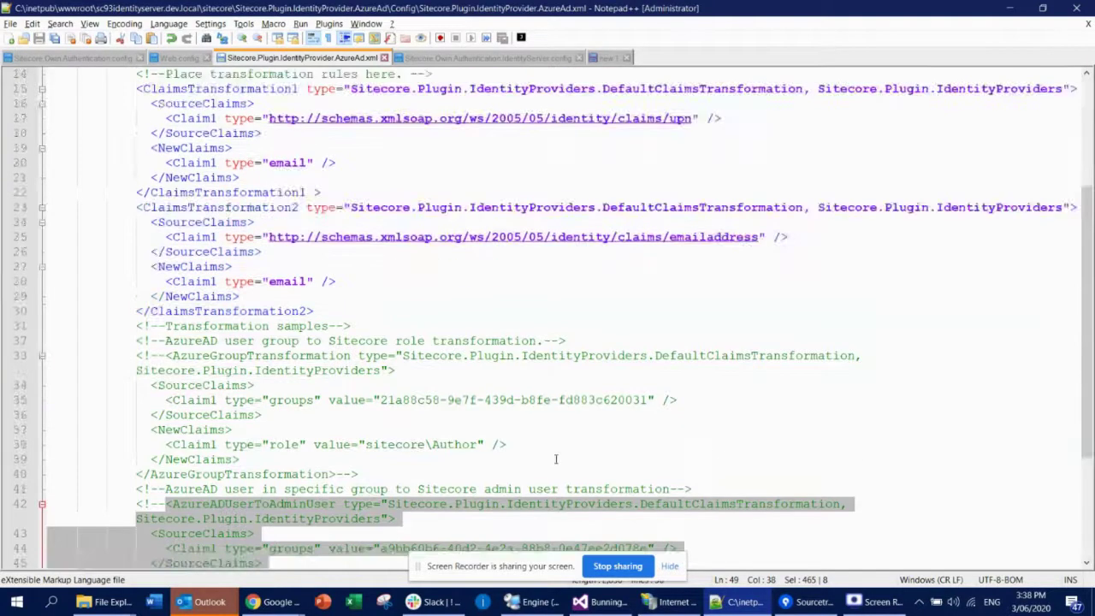
pyautogui.click(356, 313)
pyautogui.press('Return')
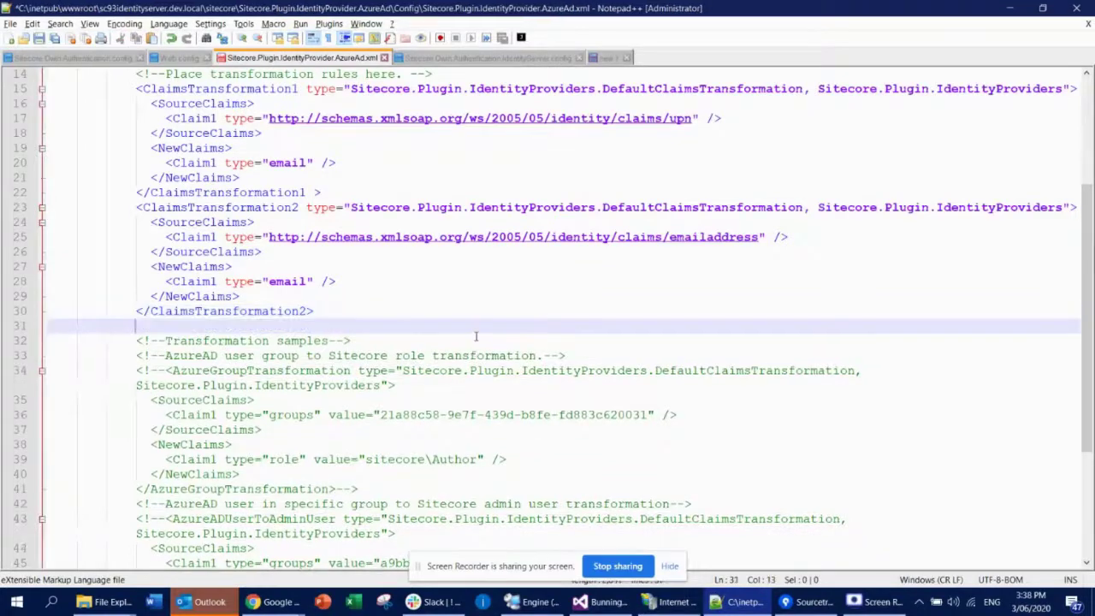
pyautogui.write('<AzureADUserToAdminUser type="Sitecore.Plugin.IdentityProviders.DefaultClaimsTransformation, Sitecore.Plugin.IdentityProviders">               <SourceClaims>                 <Claim1 type="groups" value="a9bb60b6-40d2-4e2a-88b8-0e47ee2d078e" />               </SourceClaims>               <NewClaims>                 <Claim1 type="http://www.sitecore.net/identity/claims/isAdmin" value="true"/>               </NewClaims>             </AzureADUserToAdminUser>')
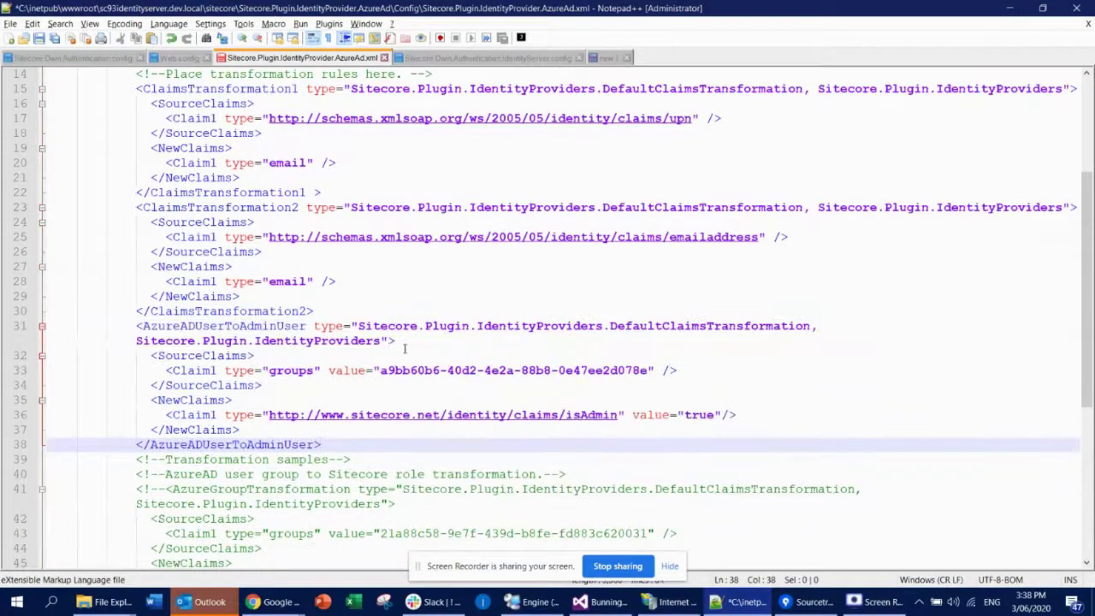
# - Identify the new rule's groups claim, and copy the object ID of the Administrators group from Azure Active Directory in the Azure portal
pyautogui.click(209, 325)
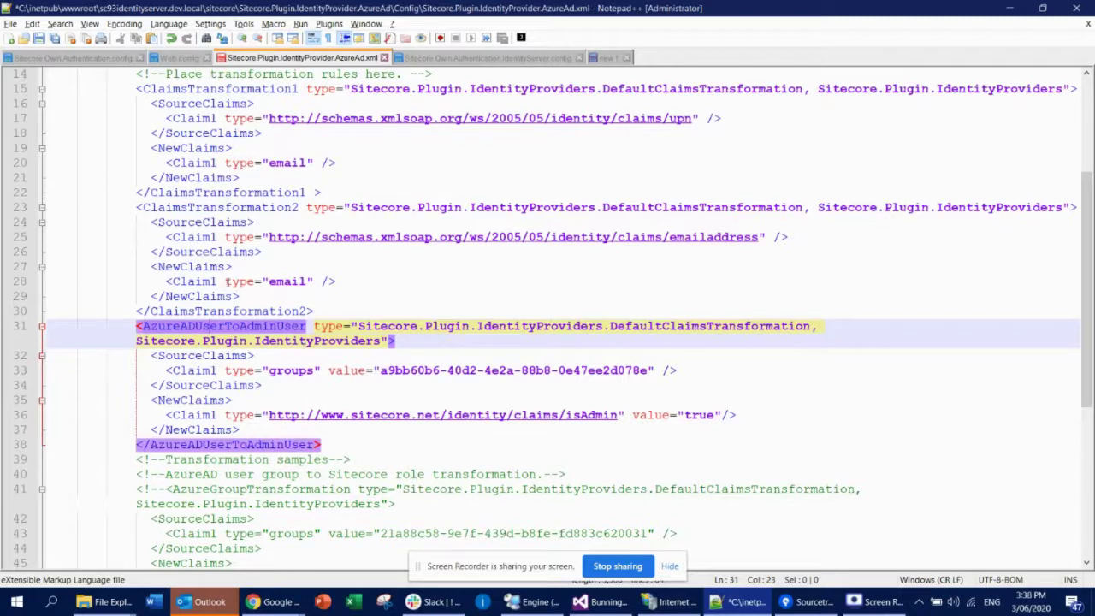
pyautogui.doubleClick(292, 373)
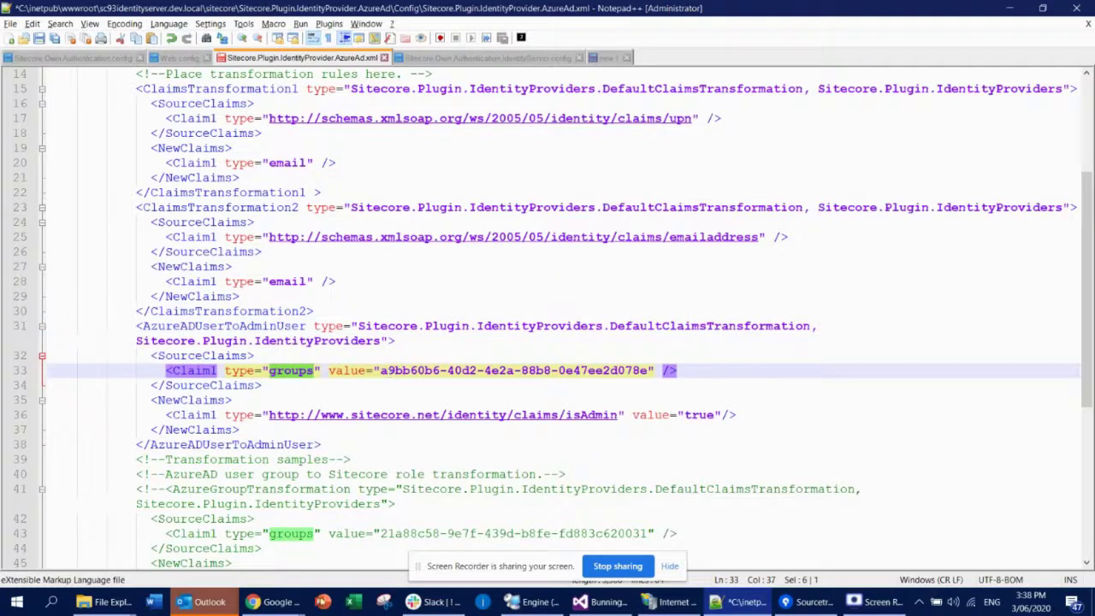
pyautogui.click(267, 603)
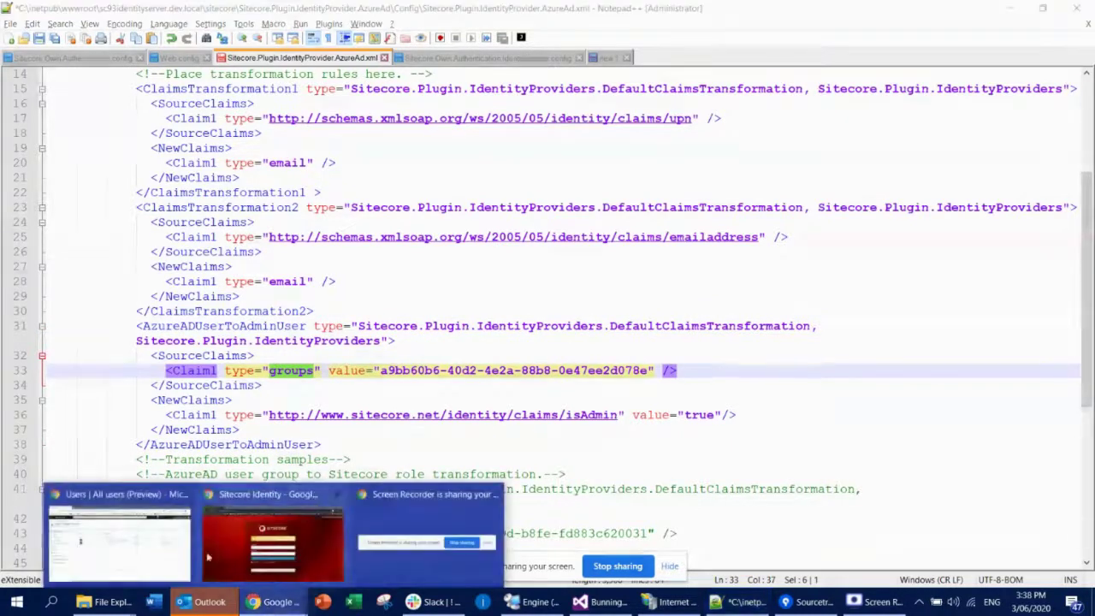
pyautogui.click(116, 537)
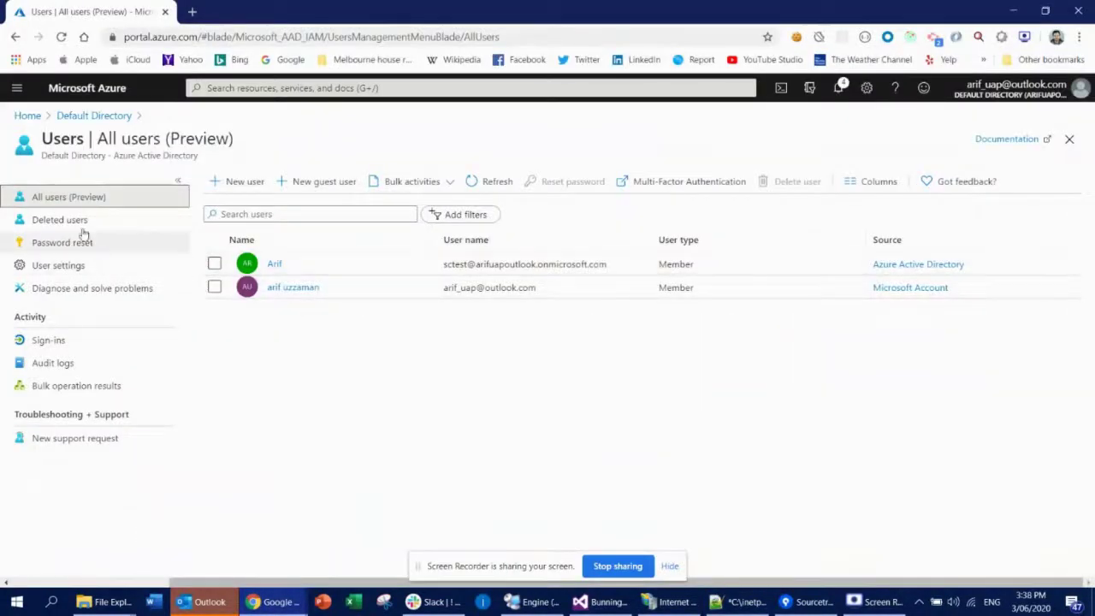
pyautogui.click(94, 115)
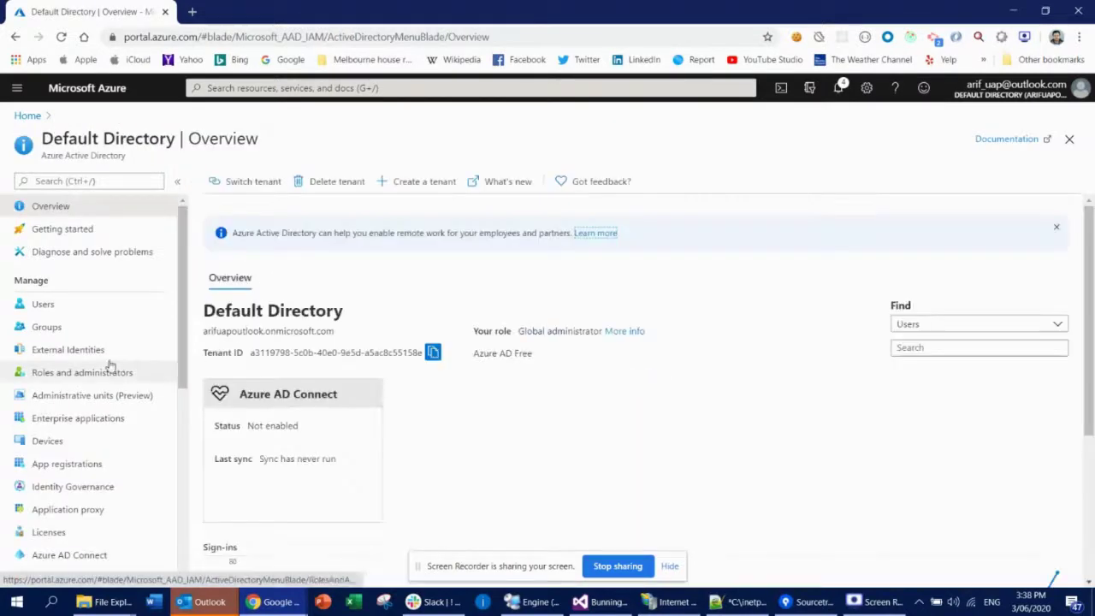
pyautogui.click(47, 327)
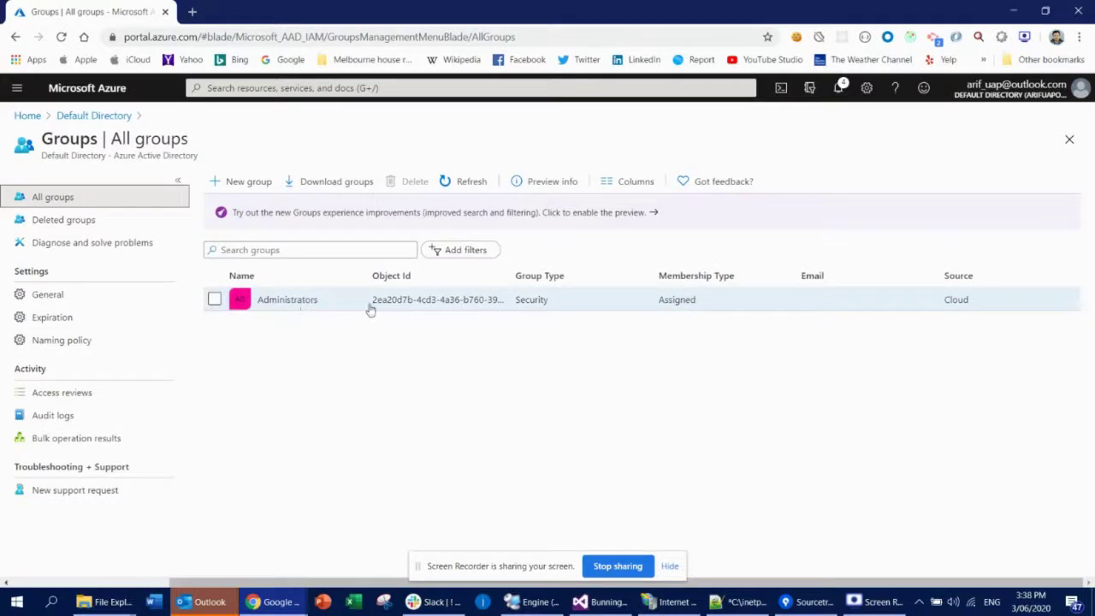
pyautogui.click(287, 301)
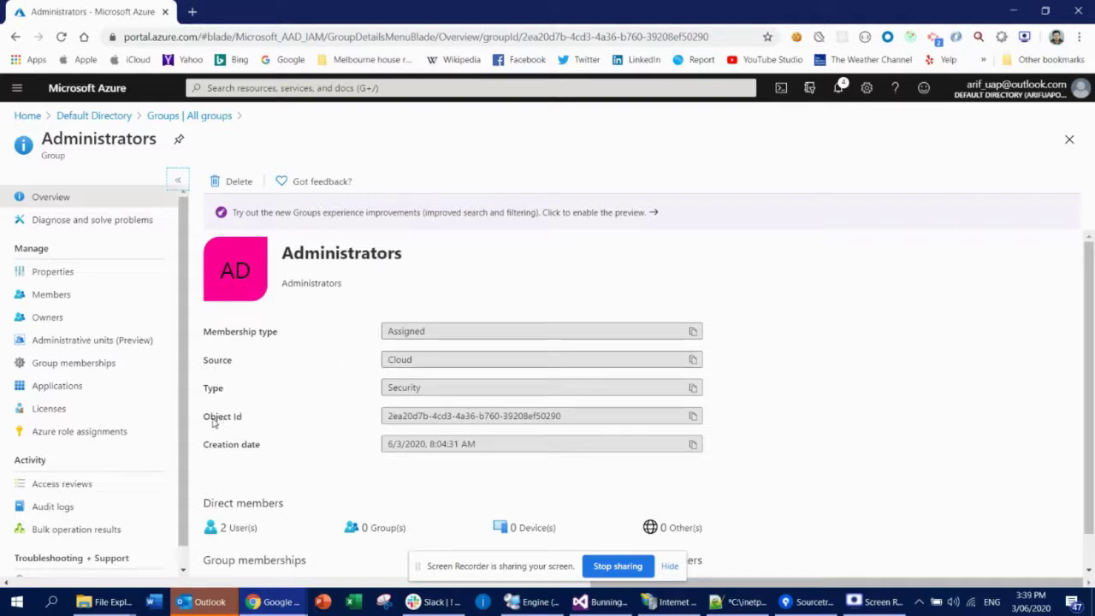
pyautogui.click(693, 416)
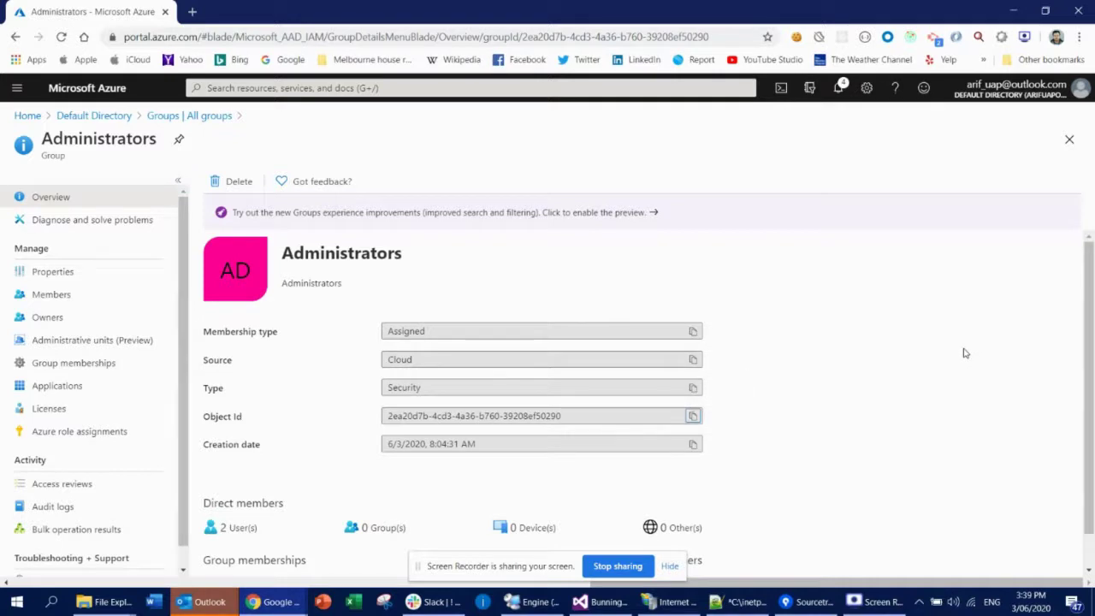
# - Return to Notepad++, replace the groups claim value in AzureADUserToAdminUser with the copied Administrators object ID, and save the file
pyautogui.hotkey('alt', 'Tab')
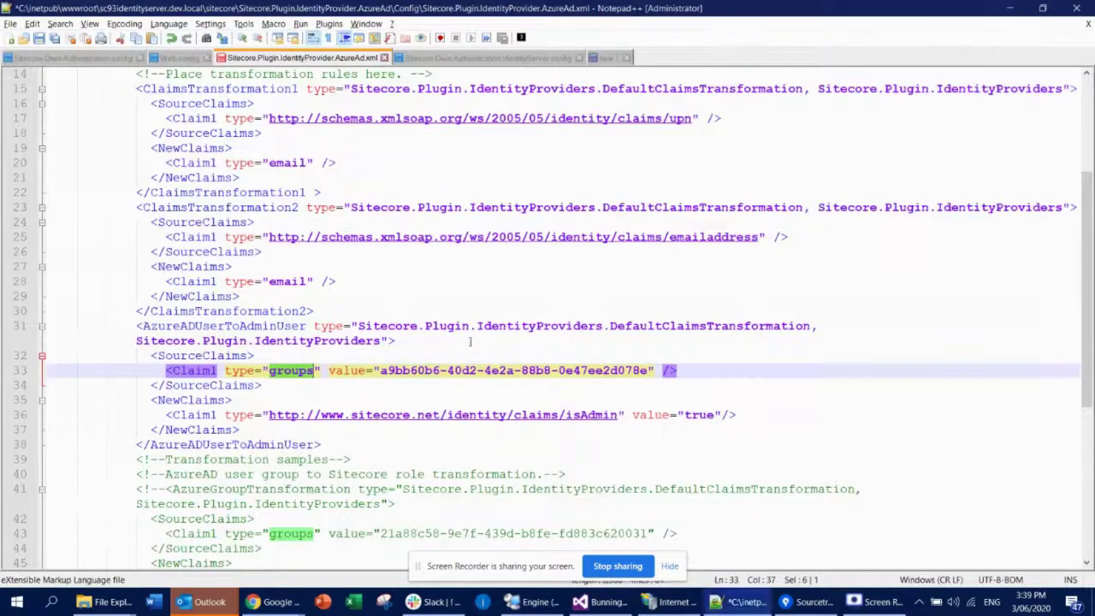
pyautogui.click(383, 371)
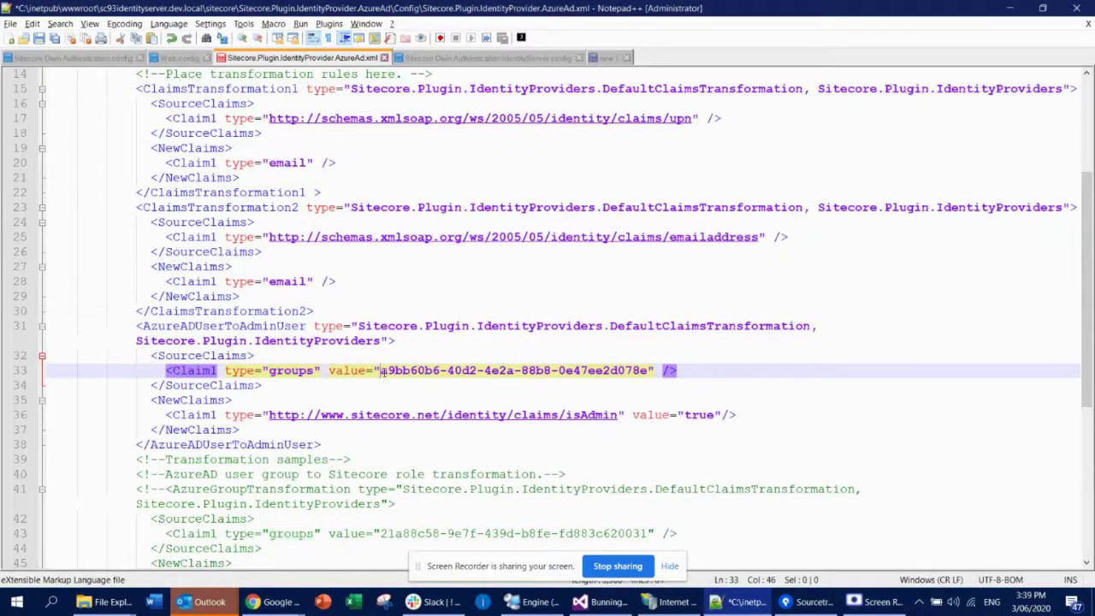
pyautogui.keyDown('shift'); pyautogui.click(650, 370); pyautogui.keyUp('shift')
pyautogui.hotkey('ctrl', 'v')
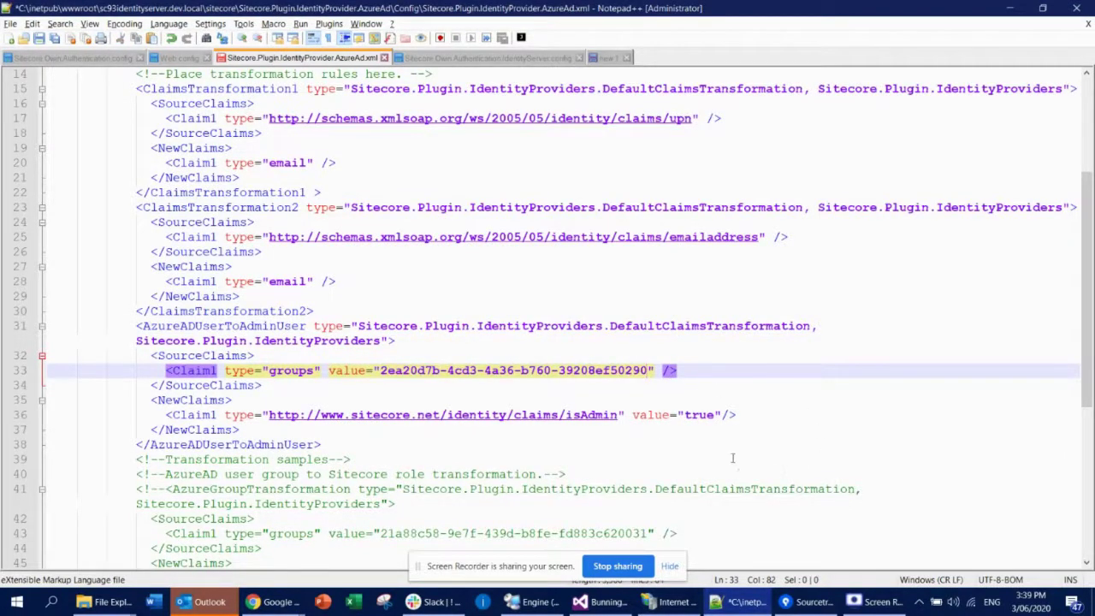
pyautogui.click(732, 458)
pyautogui.hotkey('ctrl', 's')
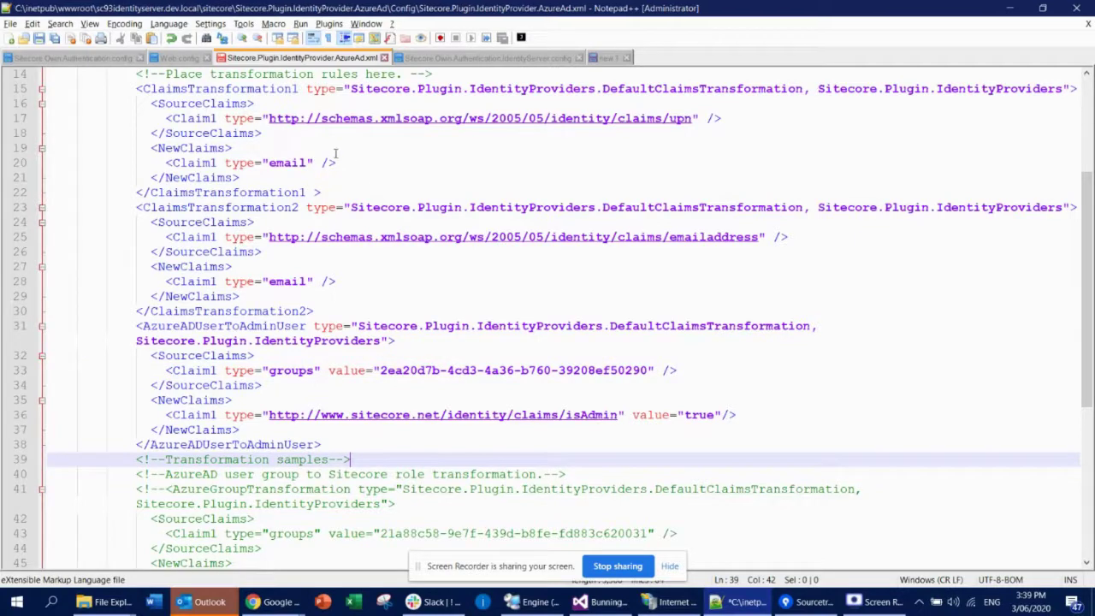
# - Restart the sc93identityserver.dev.local site in IIS Manager and switch back to the Sitecore Identity page in incognito Chrome
pyautogui.click(685, 604)
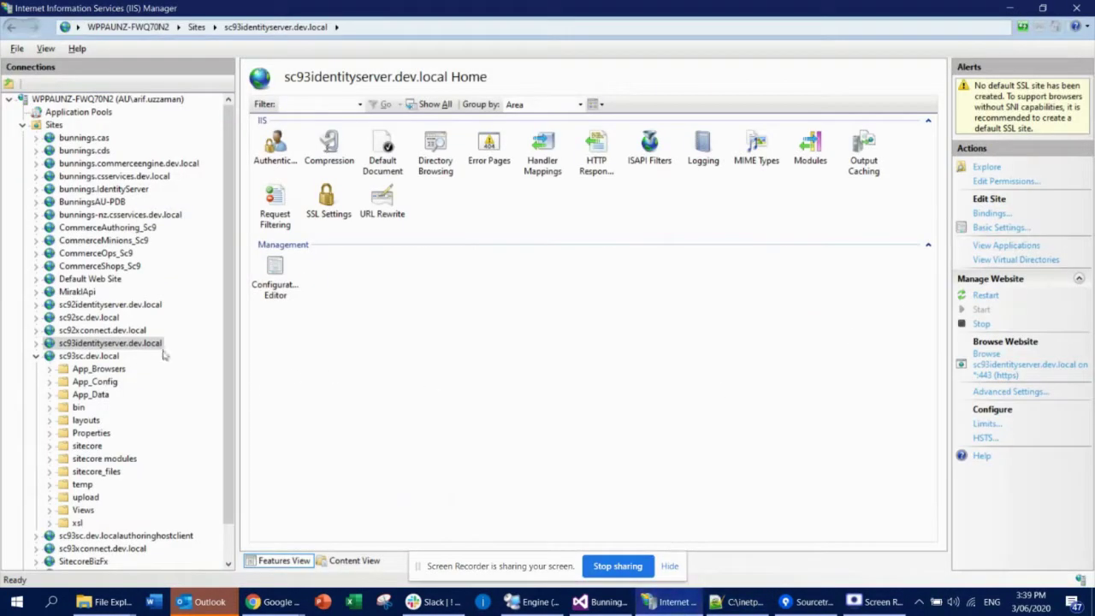
pyautogui.click(985, 297)
pyautogui.moveTo(275, 602)
pyautogui.click(274, 530)
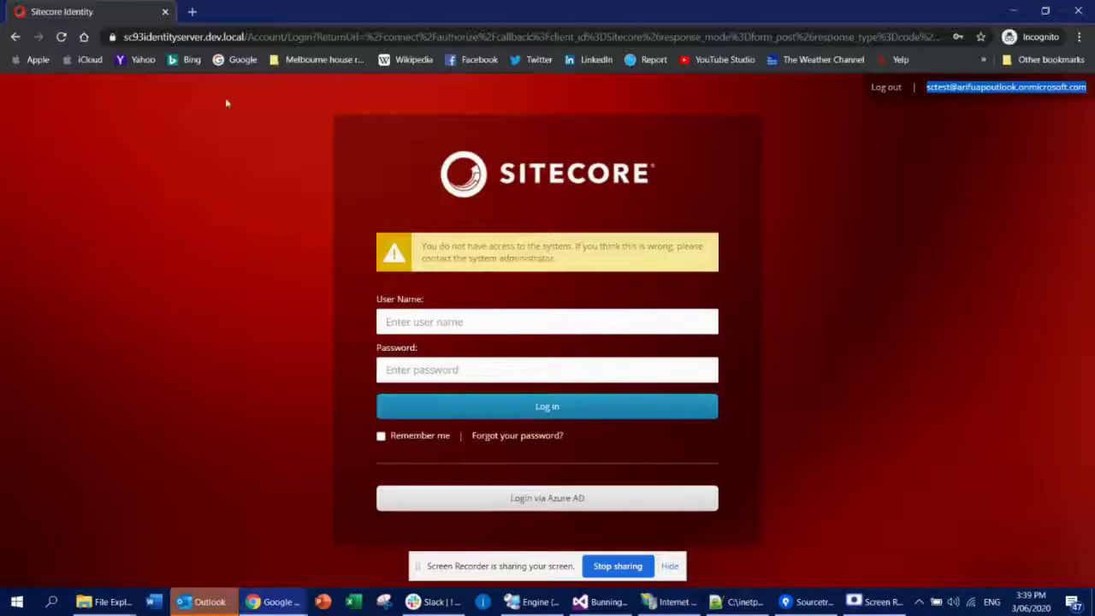
# - Reload the Sitecore Identity page and log the test user out of Sitecore Identity, confirming the logout
pyautogui.click(60, 36)
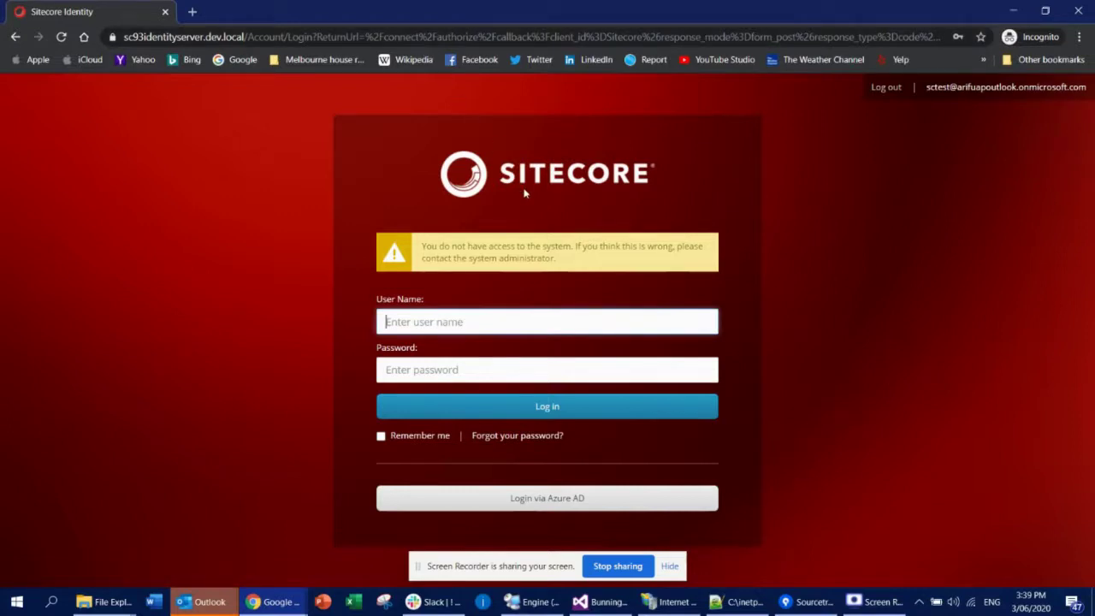
pyautogui.click(888, 88)
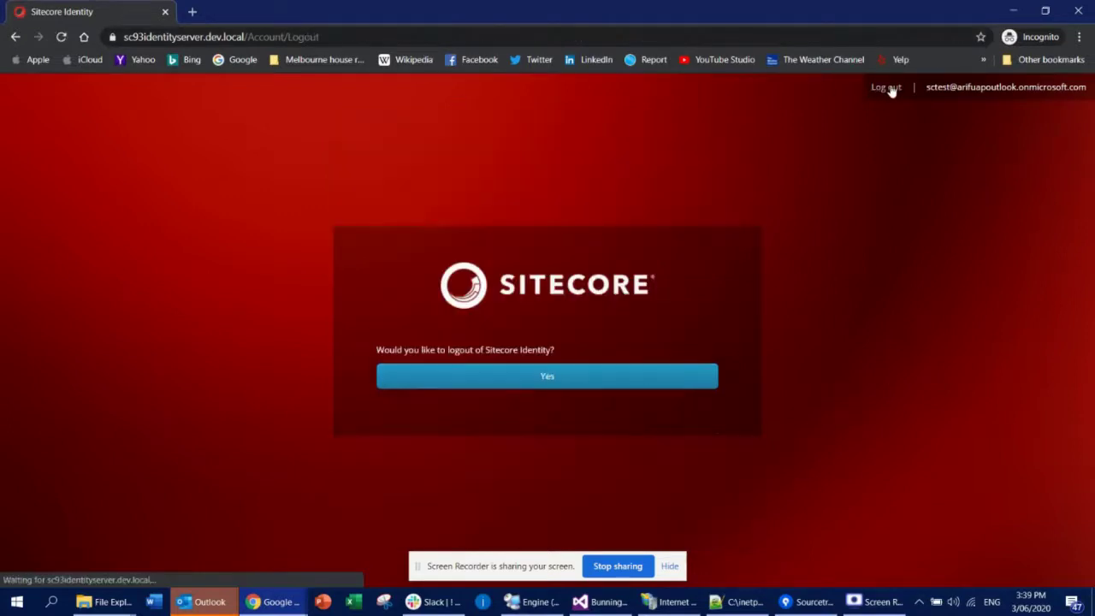
pyautogui.click(590, 380)
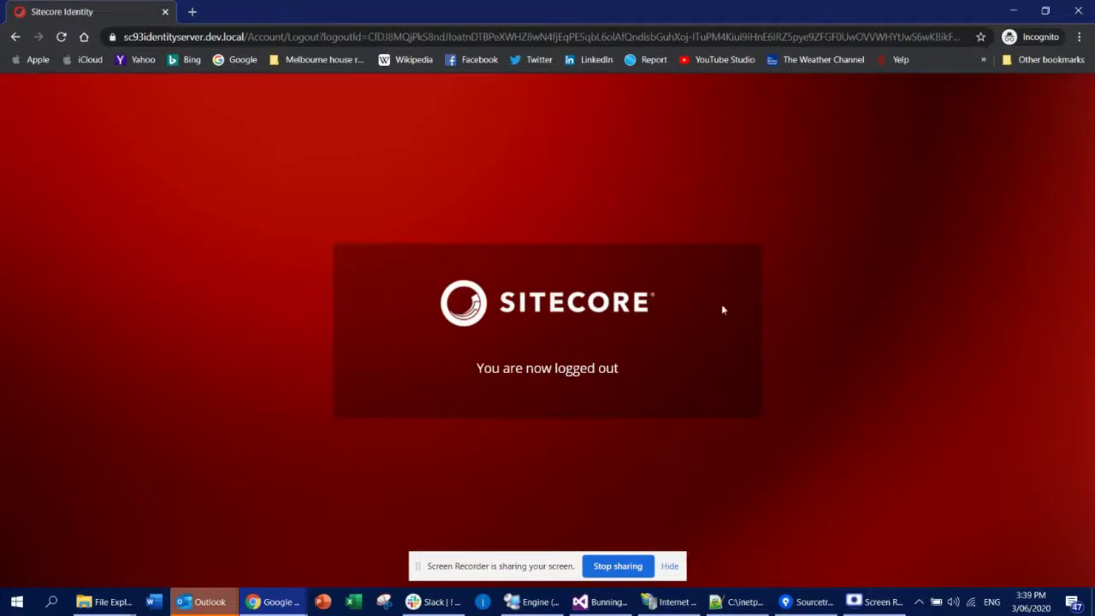
# - Reopen the sc93sc.dev.local Sitecore login page and start logging in via Azure AD
pyautogui.click(298, 35)
pyautogui.write('sc')
pyautogui.press('Return')
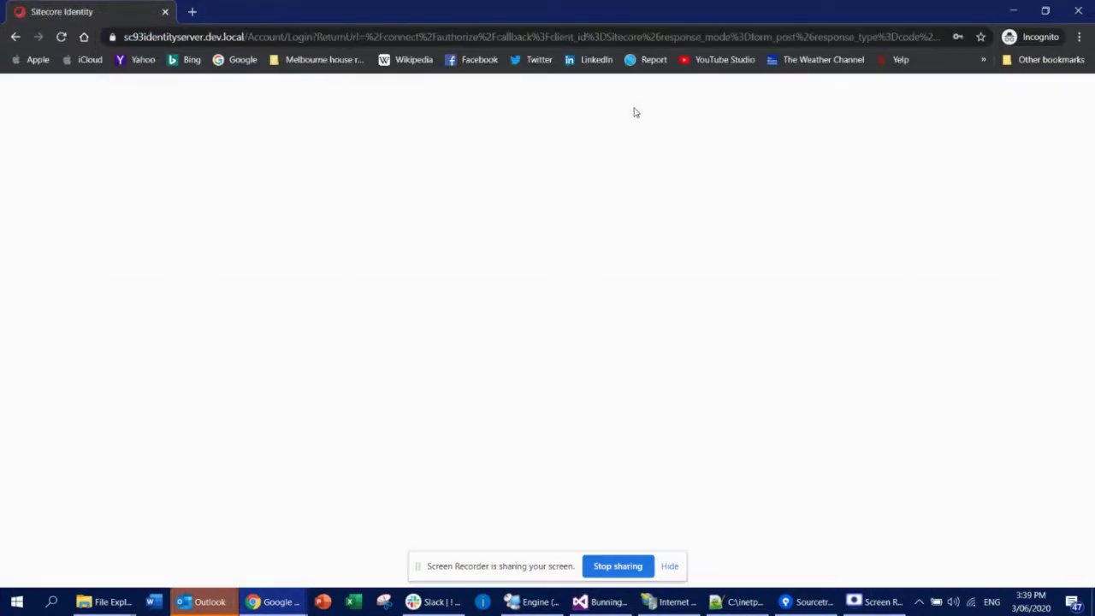
pyautogui.click(538, 477)
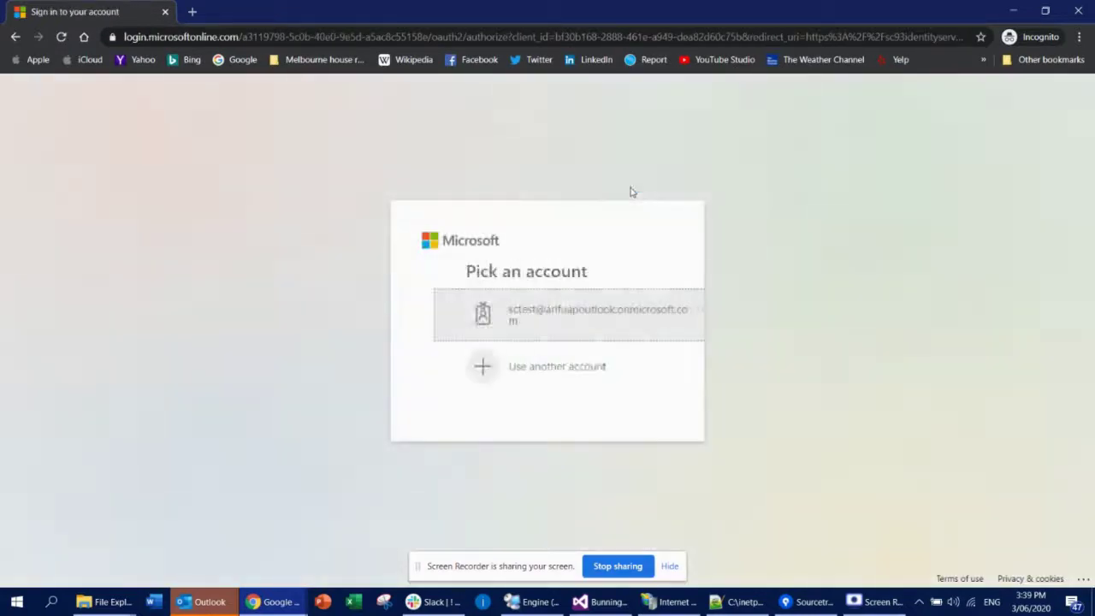
# - Sign in with the listed Microsoft test account using its account password, and choose to stay signed in
pyautogui.click(540, 322)
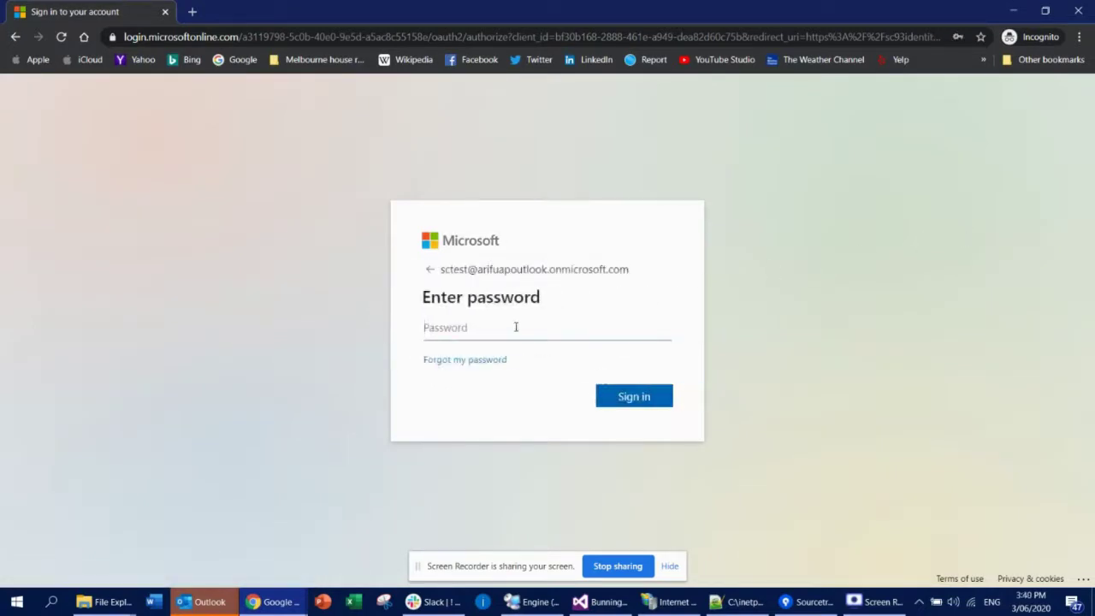
pyautogui.click(513, 327)
pyautogui.click(486, 362)
pyautogui.click(630, 396)
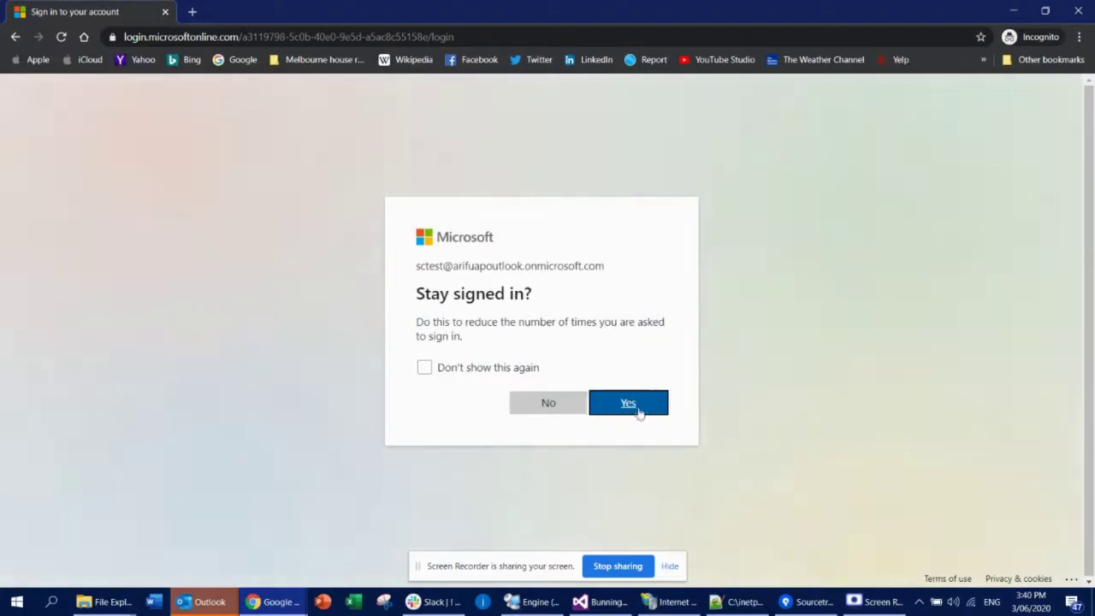
pyautogui.click(628, 406)
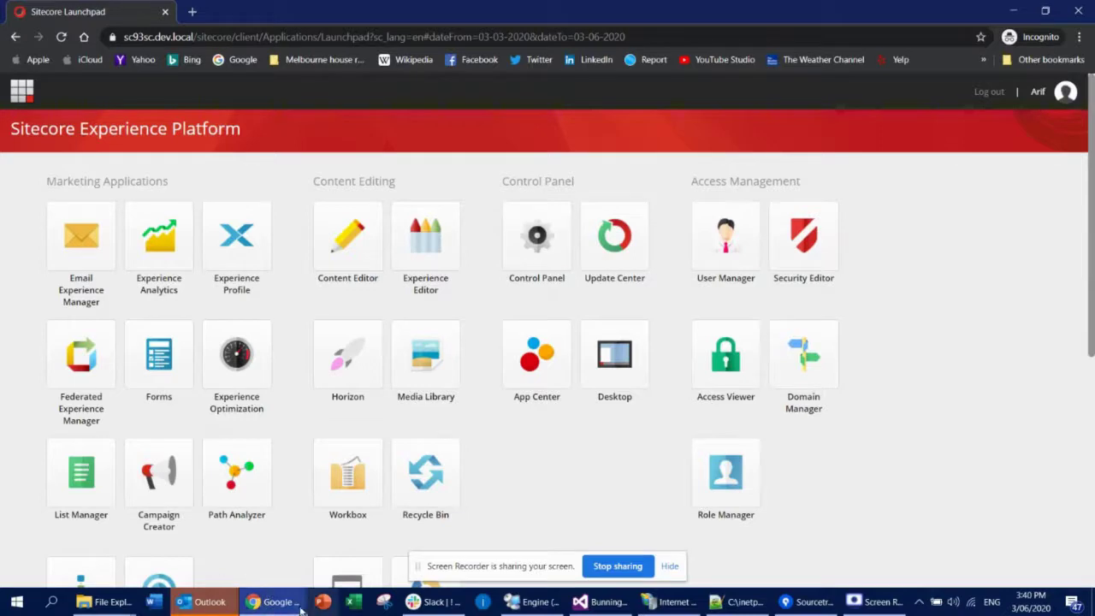
# - Review the Administrators group overview in the Azure portal and return to the Sitecore Launchpad in the incognito Chrome window
pyautogui.moveTo(299, 609)
pyautogui.click(188, 535)
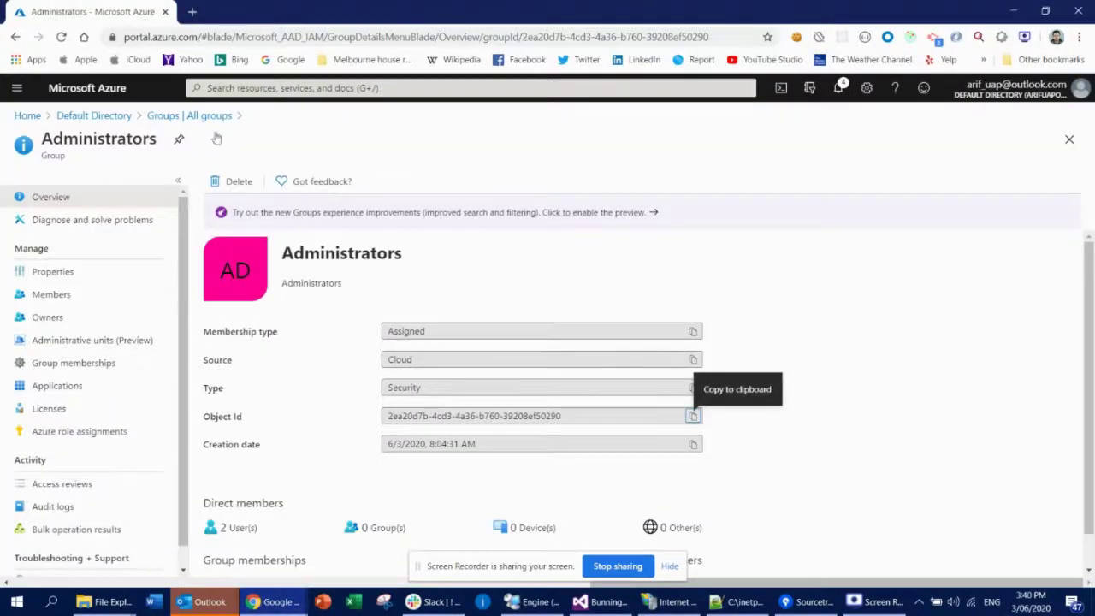
pyautogui.click(1013, 11)
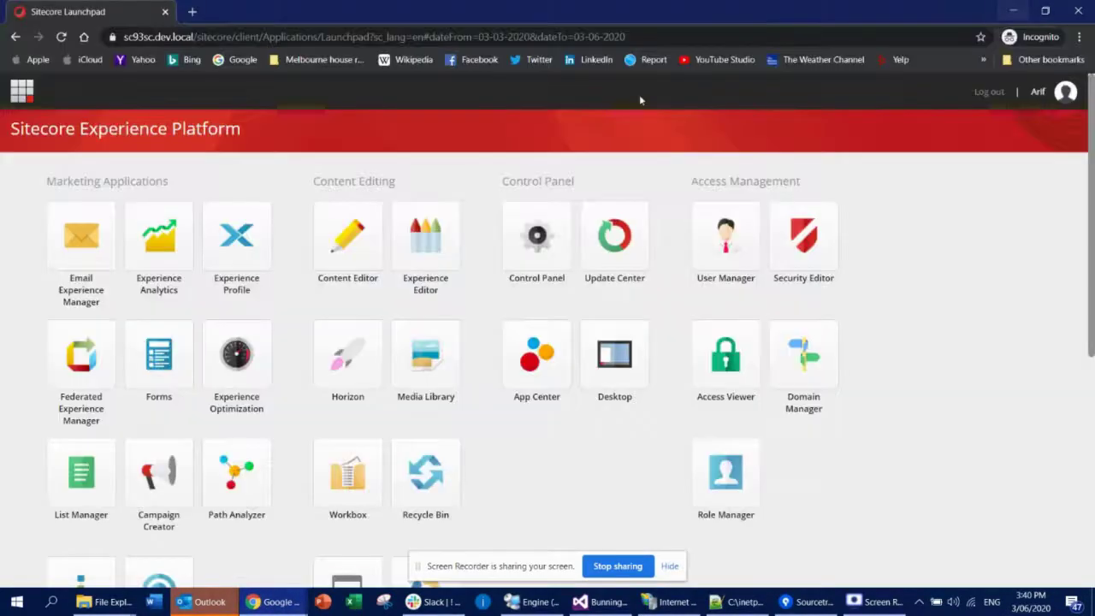
# - Open the Content Editor from the Sitecore Launchpad to check the account's access, and dismiss the Slack notifications
pyautogui.click(344, 235)
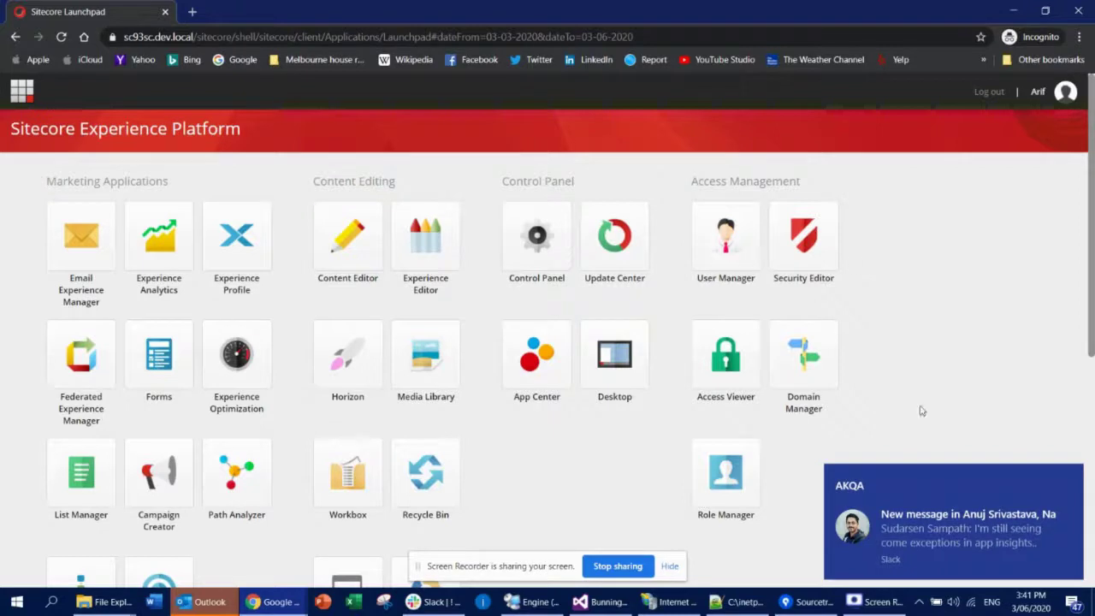
pyautogui.click(1072, 480)
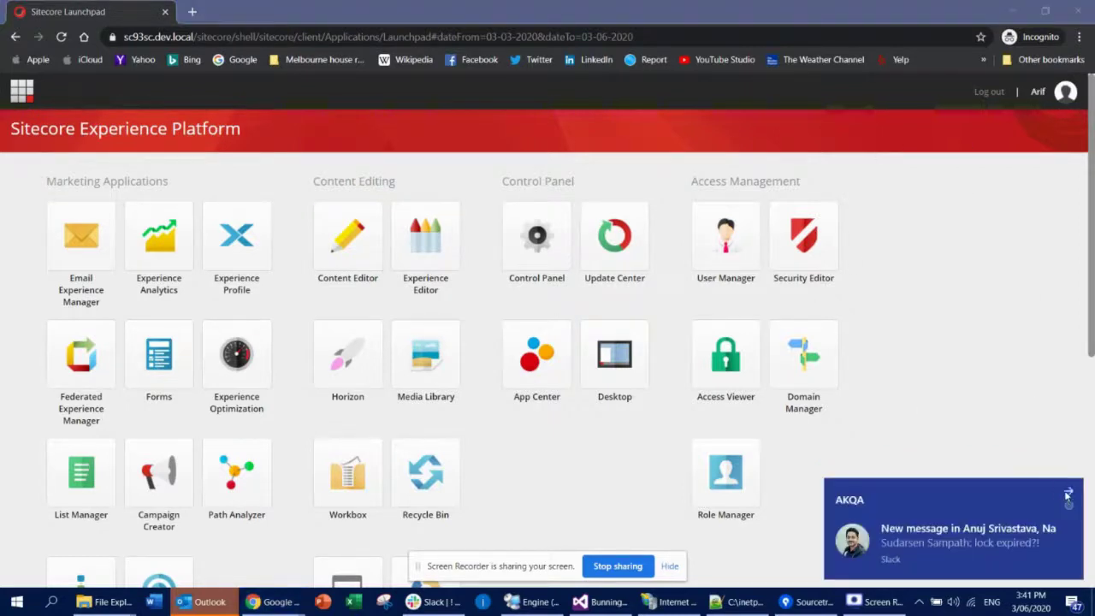
pyautogui.click(1071, 484)
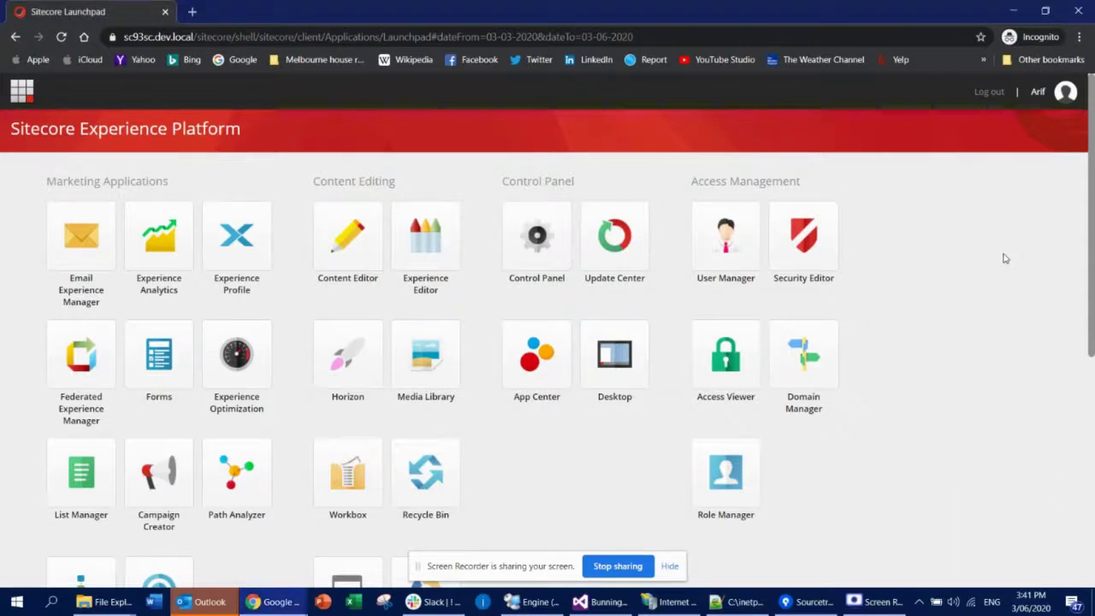